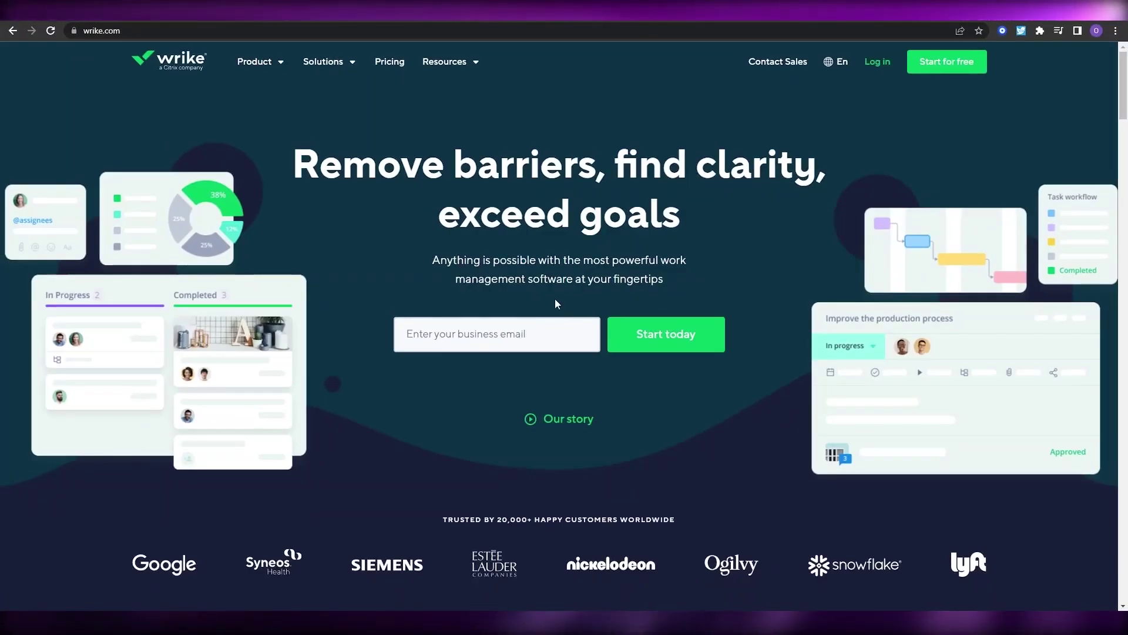
- Start Wrike sign-up with the saved business email address
left_click(411, 347)
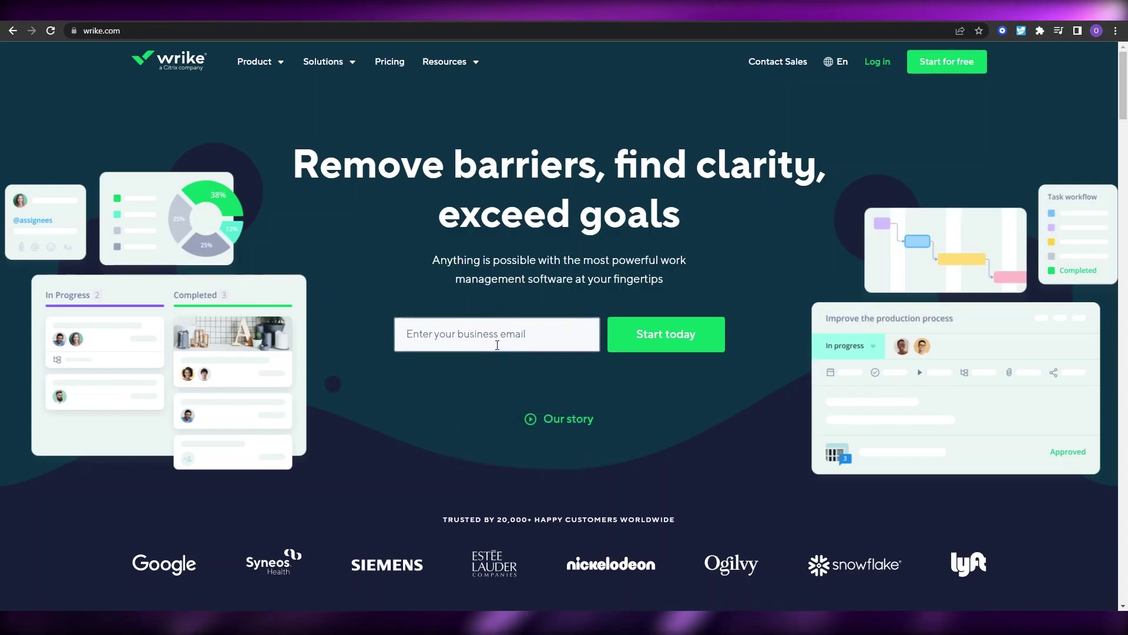
key("Down")
key("Return")
left_click(630, 336)
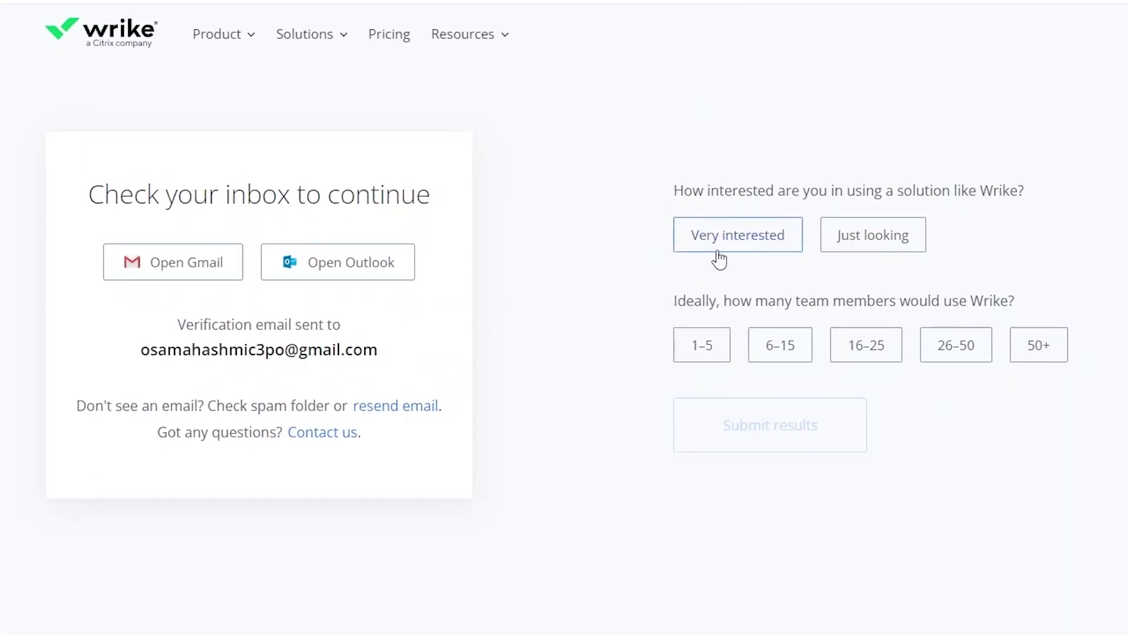
- Answer the survey with a 1–5 team size and 'Just looking', then submit it
left_click(700, 348)
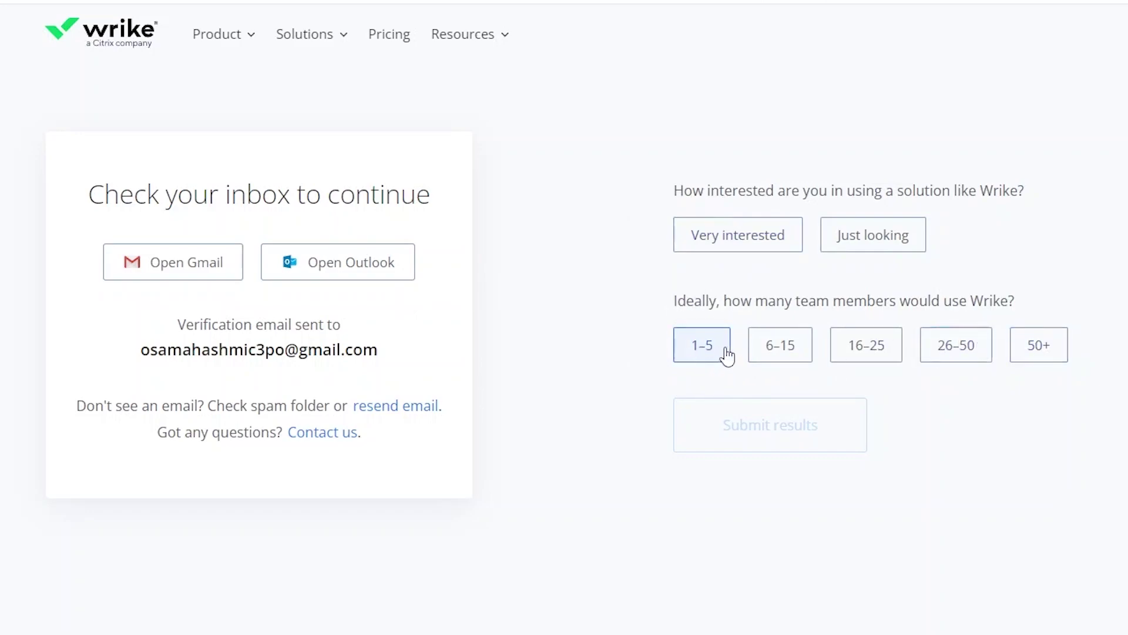
left_click(862, 250)
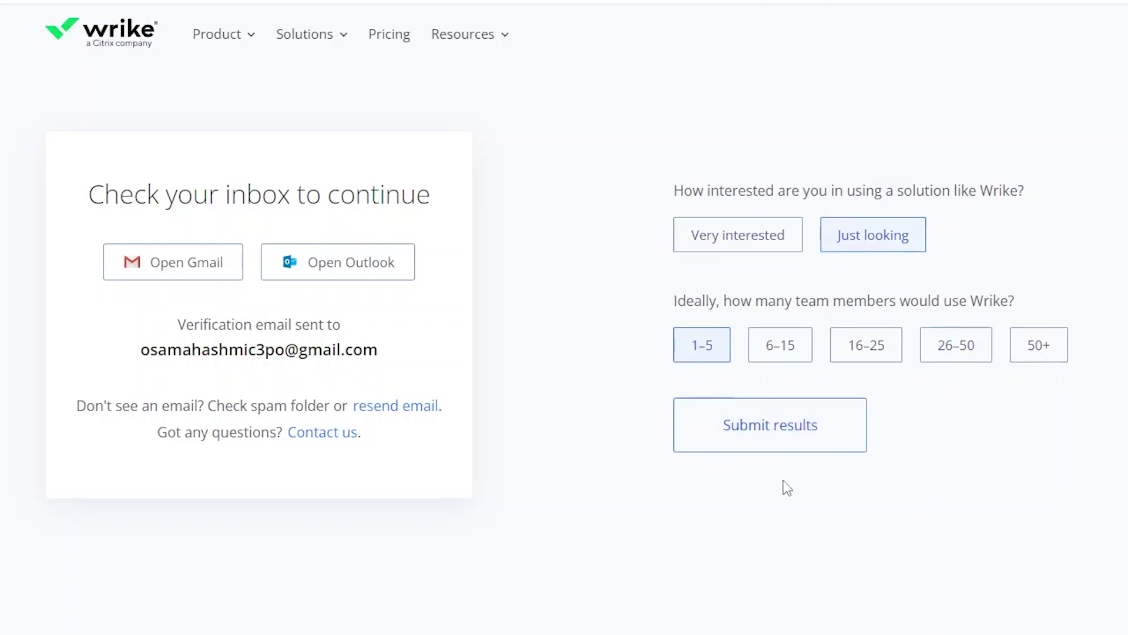
left_click(779, 445)
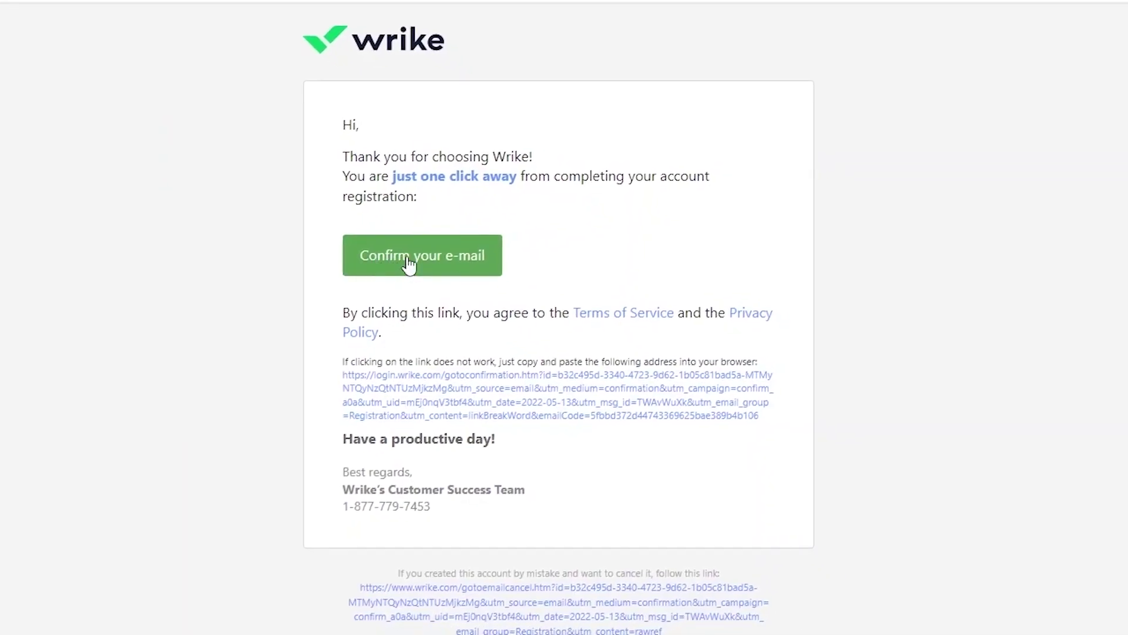
- Confirm the Wrike account email from the registration message in Gmail
left_click(410, 264)
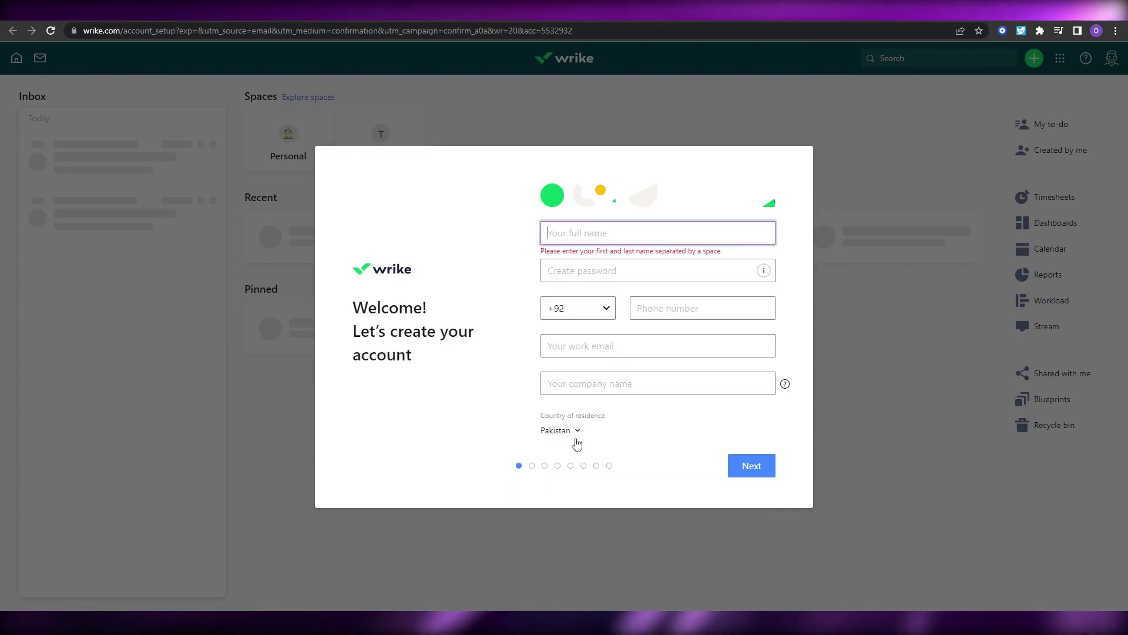
- Choose Project management and a 2-20 employee company, and name the team 'Wen Media team'
left_click(532, 466)
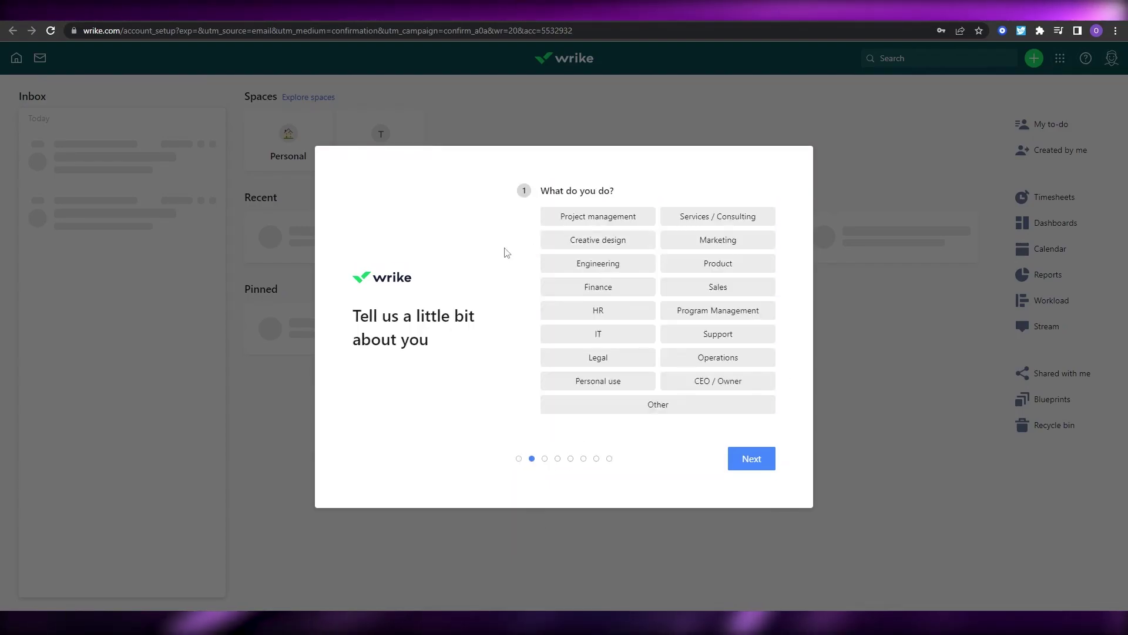
left_click(610, 218)
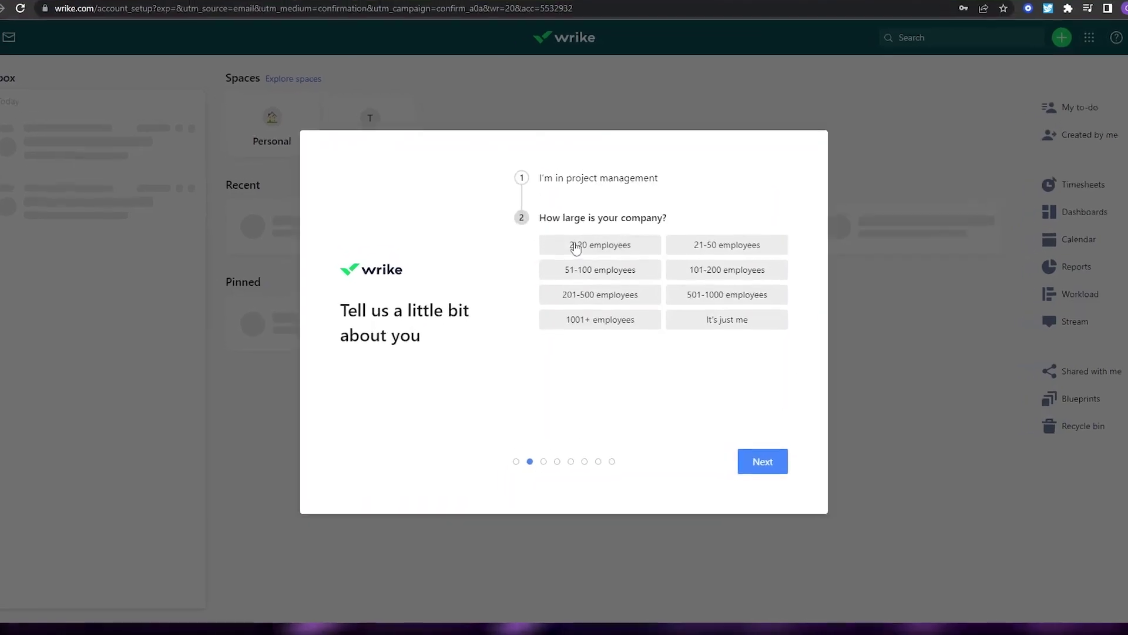
left_click(585, 254)
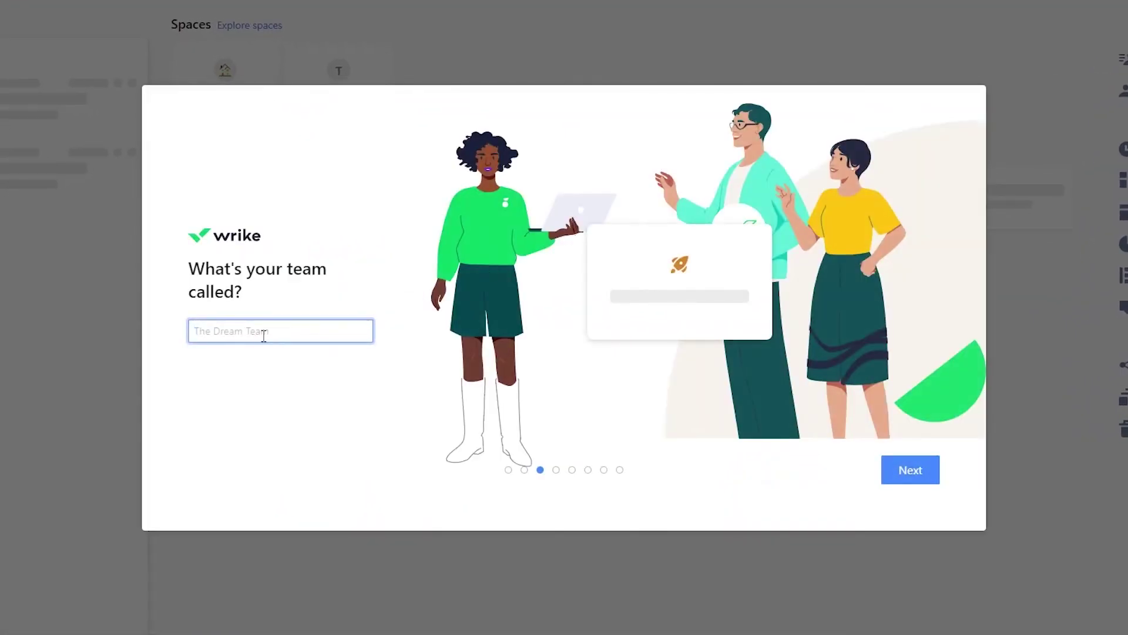
type("T")
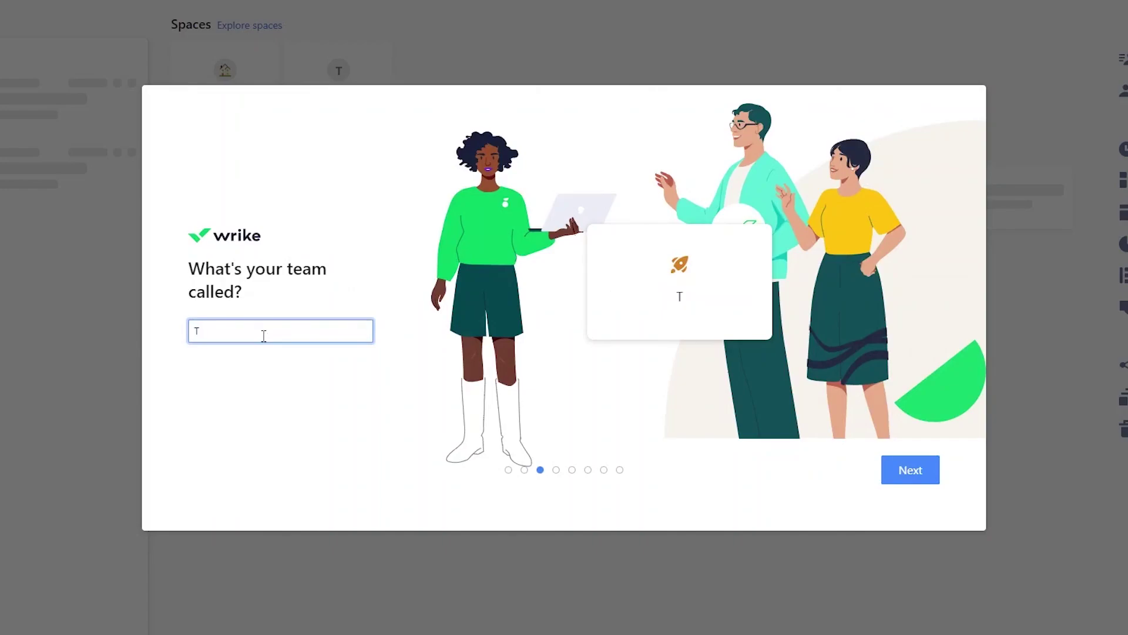
type("Wen Media team")
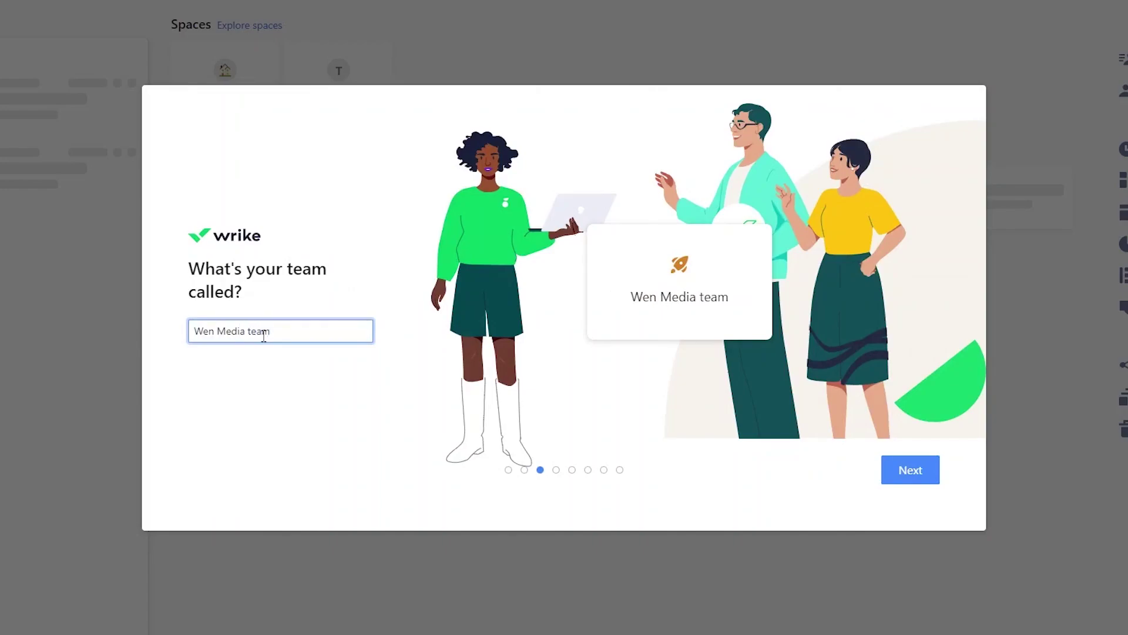
key("Return")
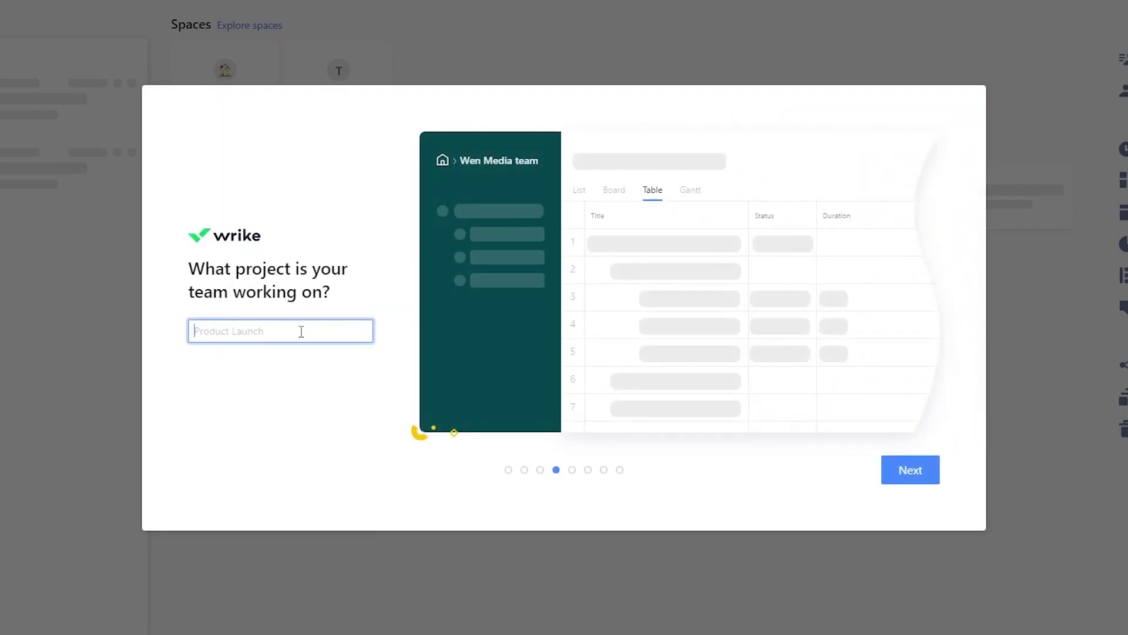
- Name the project 'Voice overs for TSG' and add tasks on using Wrike, Trello and Clickup
type("Voice overs for TSG")
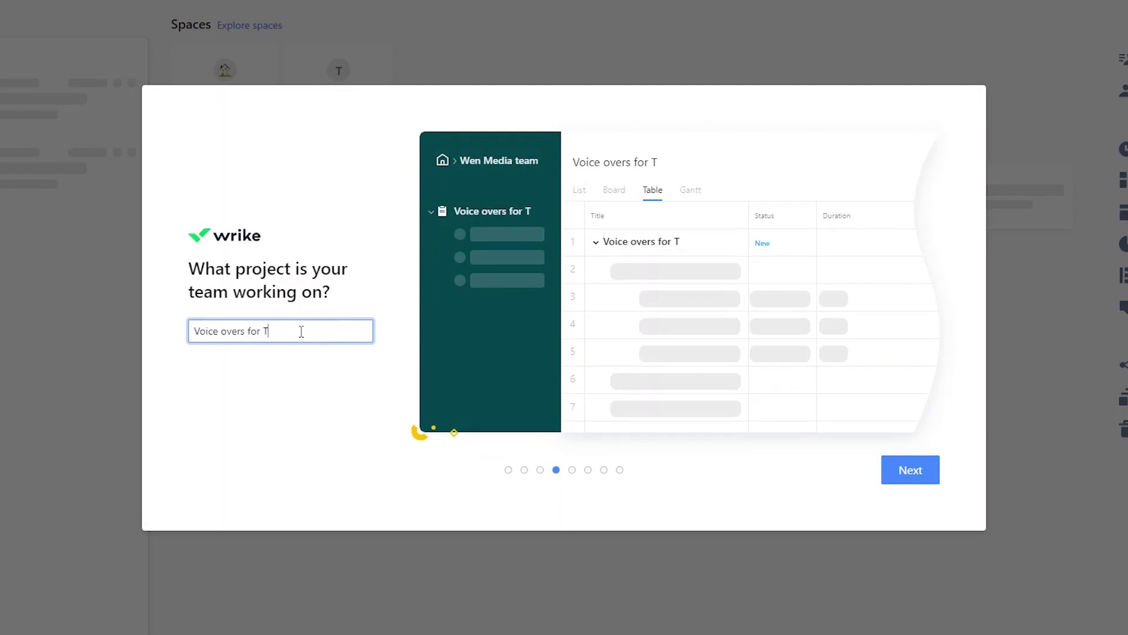
left_click(906, 468)
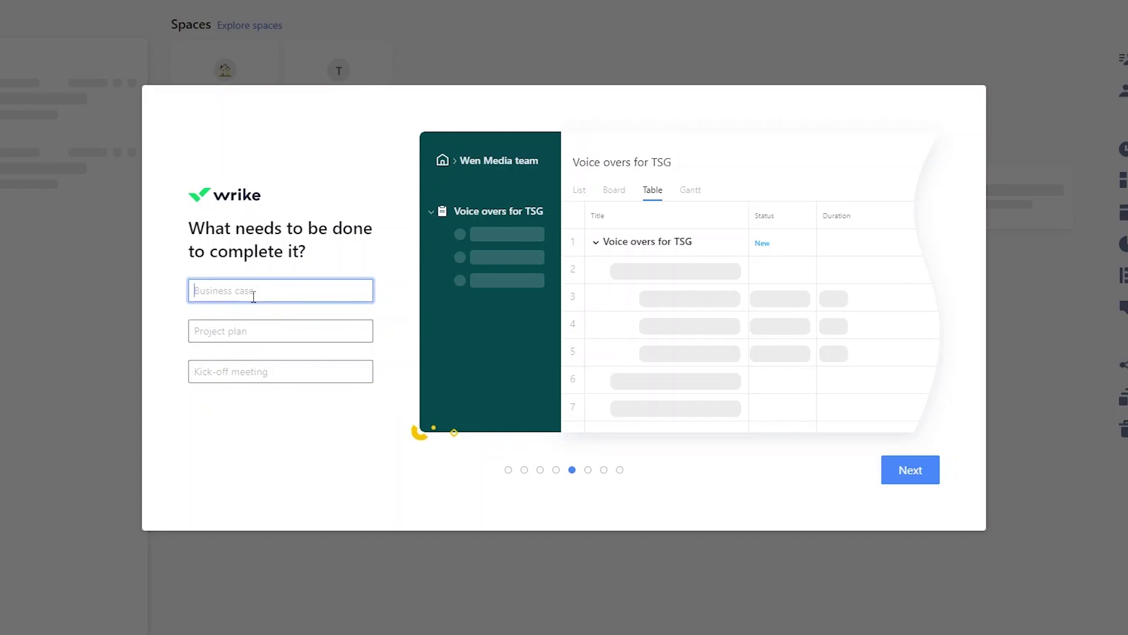
type("how to use Wrike")
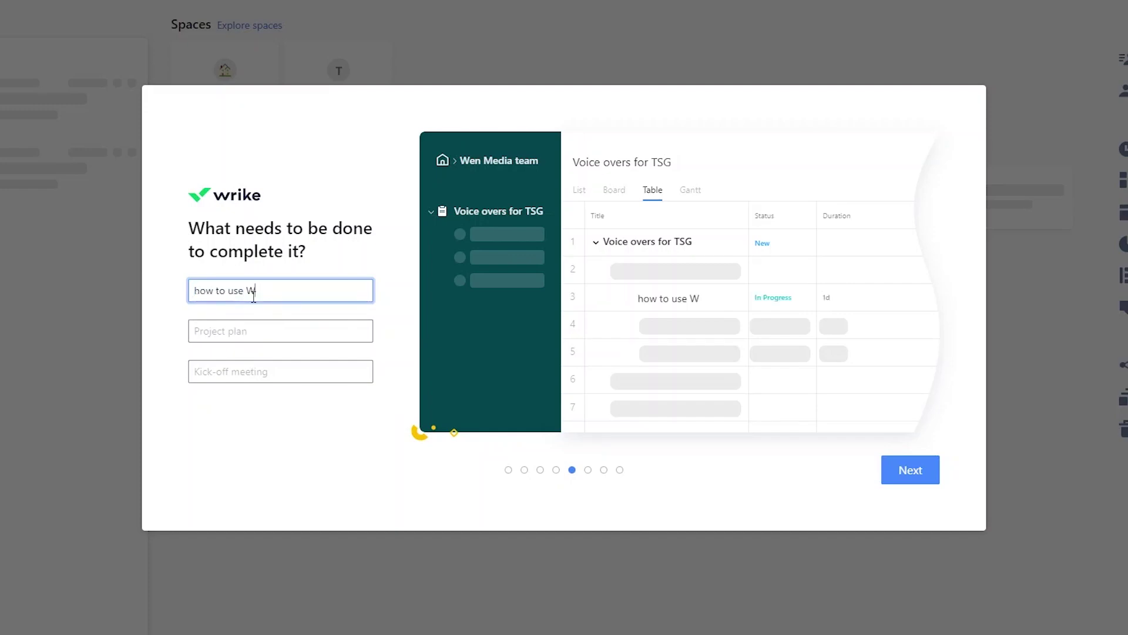
left_click(265, 337)
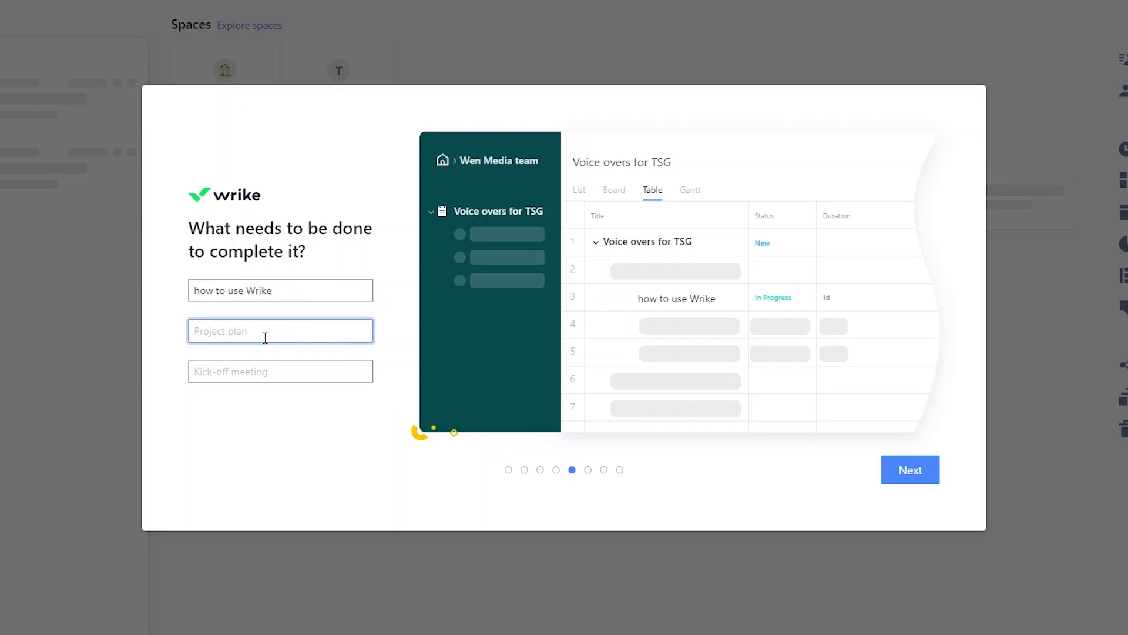
type("How to ")
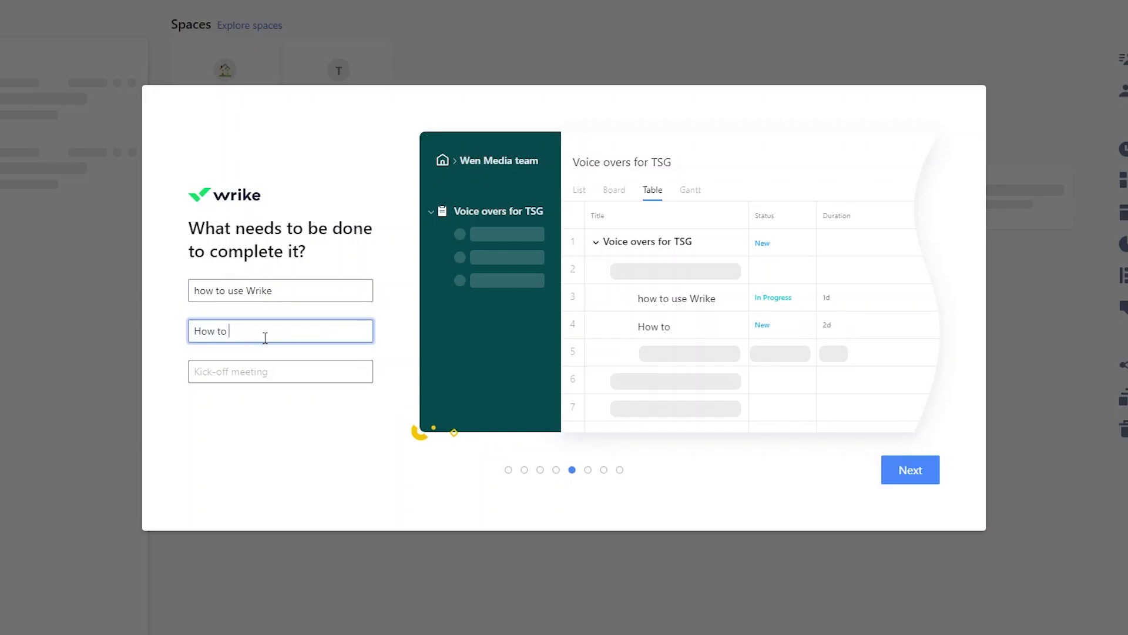
type("use Trello")
left_click(266, 371)
type("How to use Click")
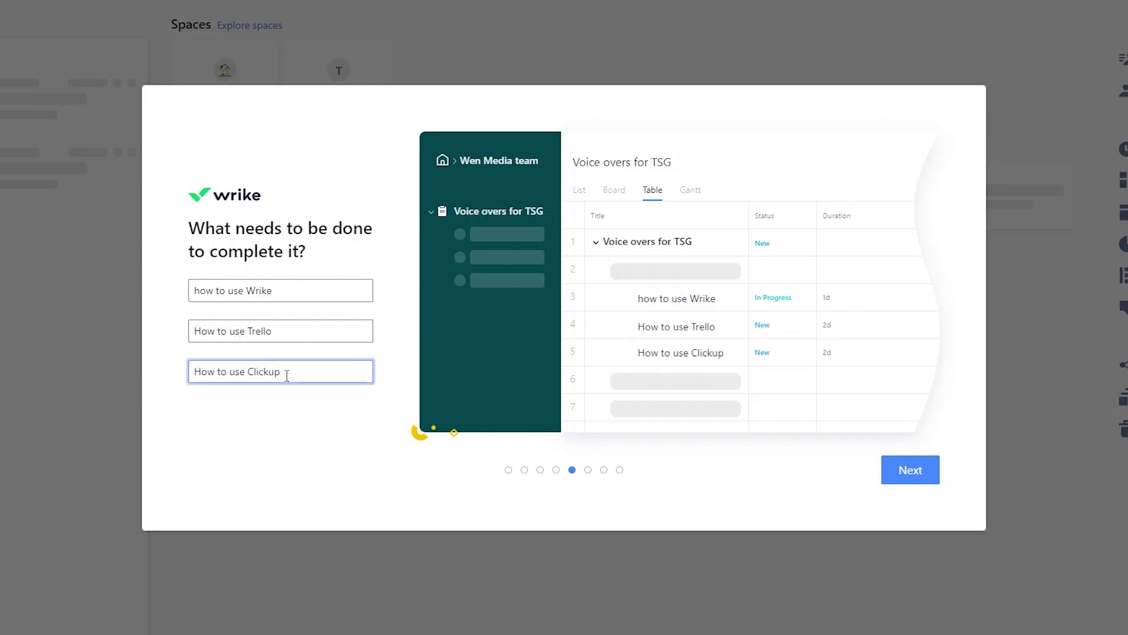
left_click(912, 478)
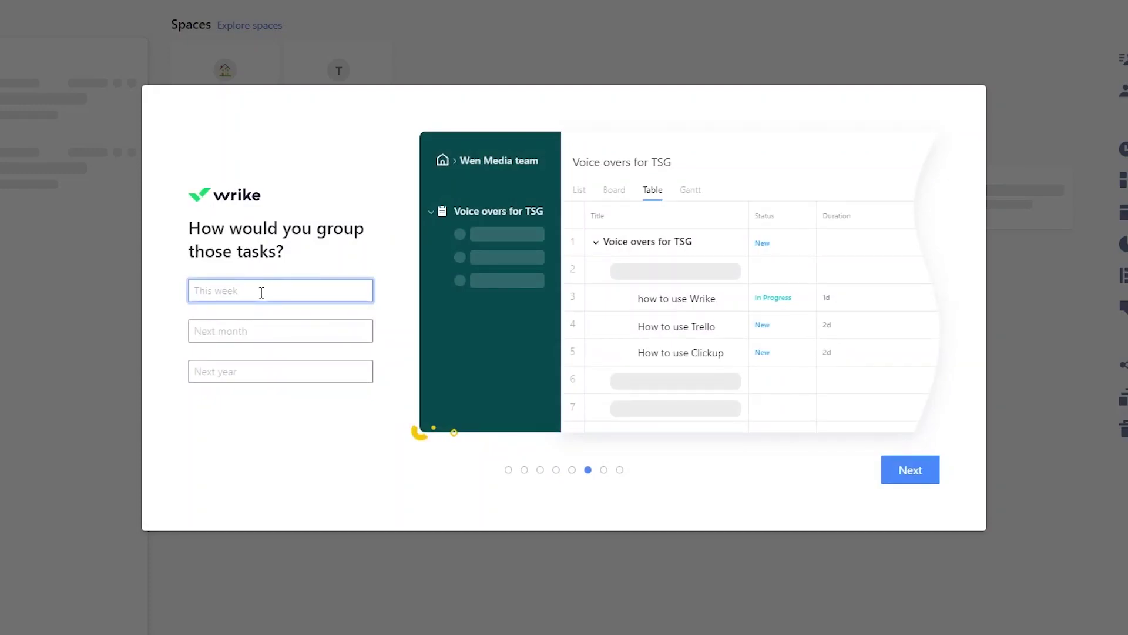
- Enter the three group names week, week2 and week 3
type("we")
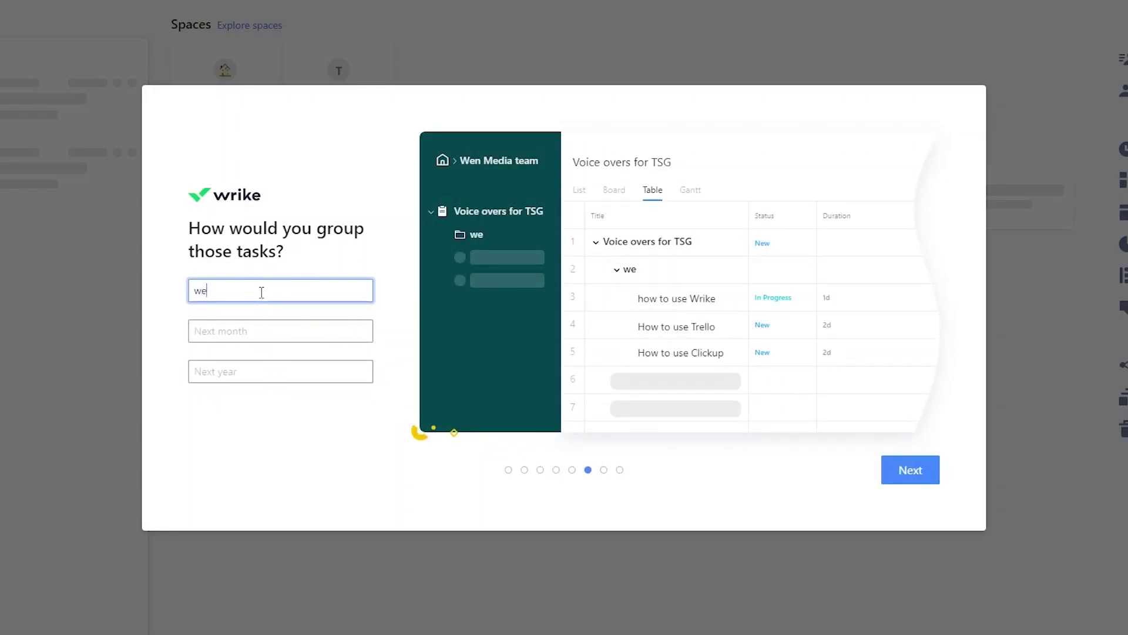
type("ek 1")
left_click(256, 333)
type("w")
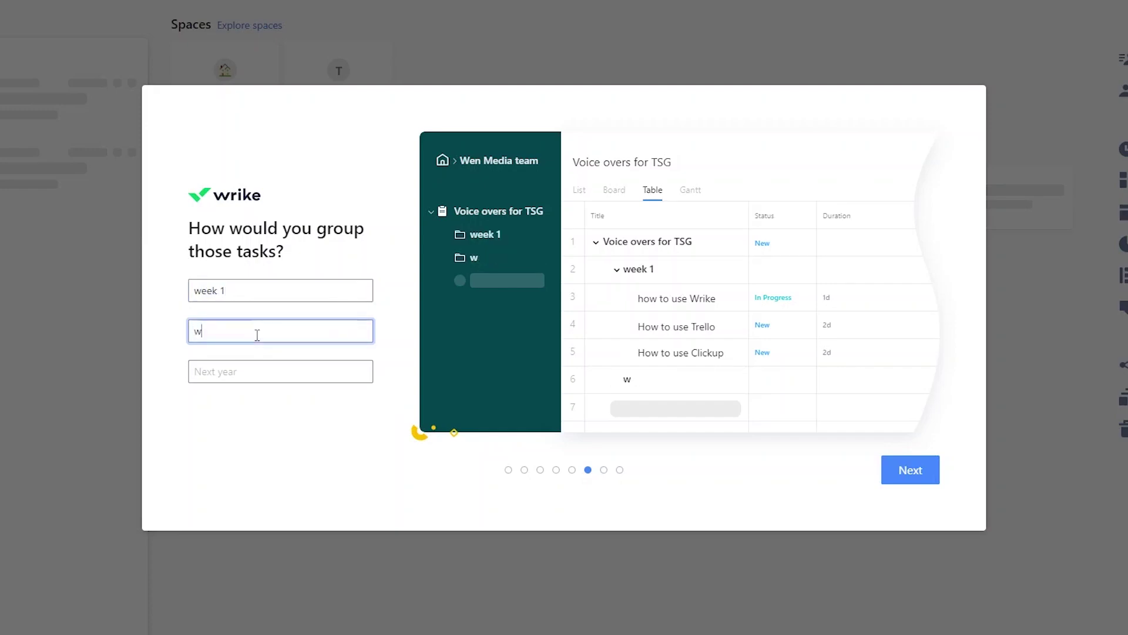
type("eek2")
left_click(249, 376)
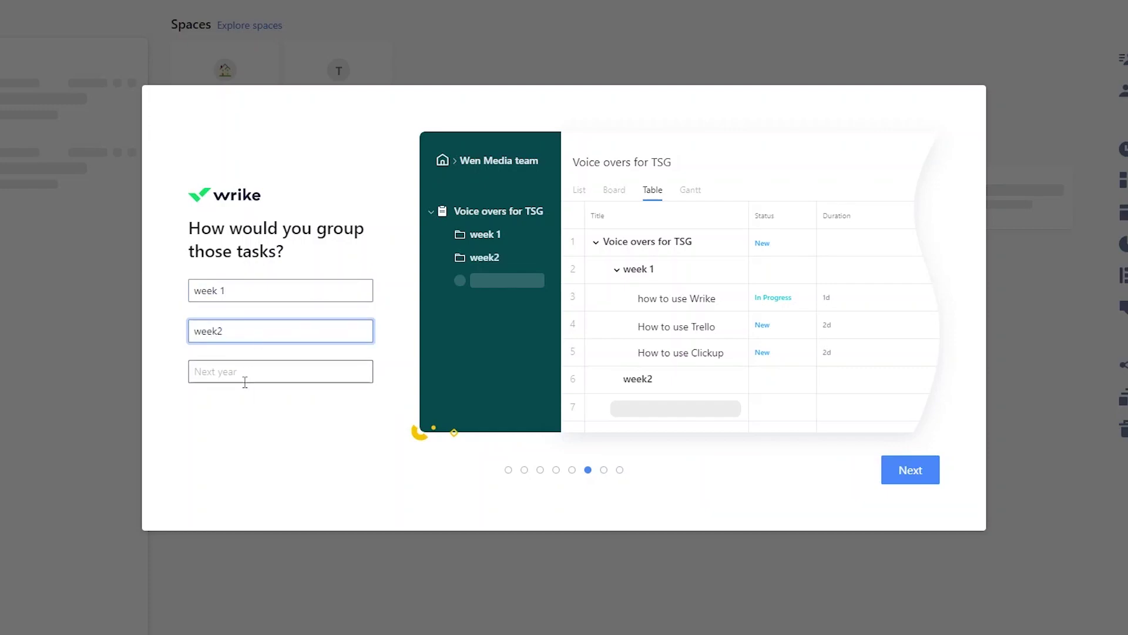
type("week 3")
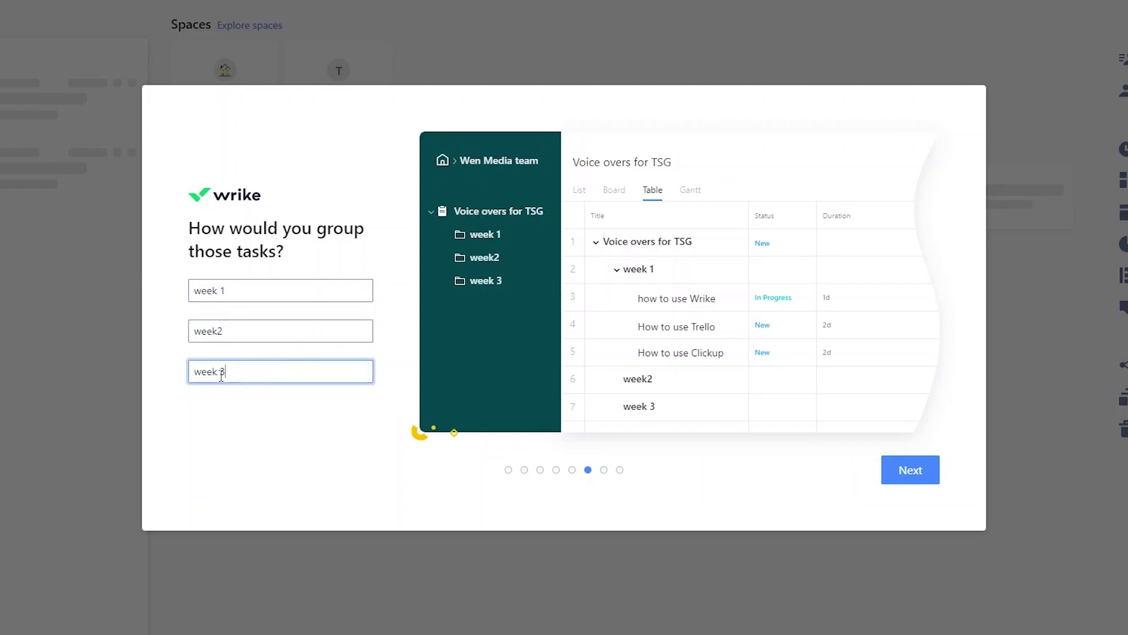
- Append ' (May)' to all three week group names and continue
left_click(240, 288)
type("(")
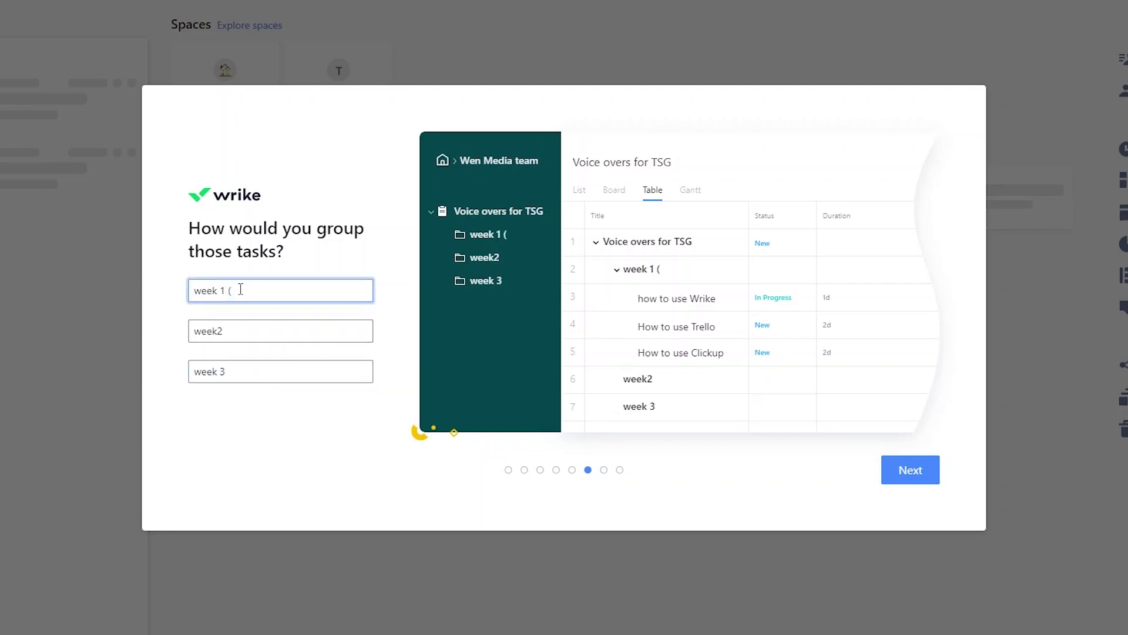
type("May")
left_click_drag(271, 294, 232, 300)
key("ctrl+c")
left_click(269, 330)
key("ctrl+v")
left_click(264, 373)
key("ctrl+v")
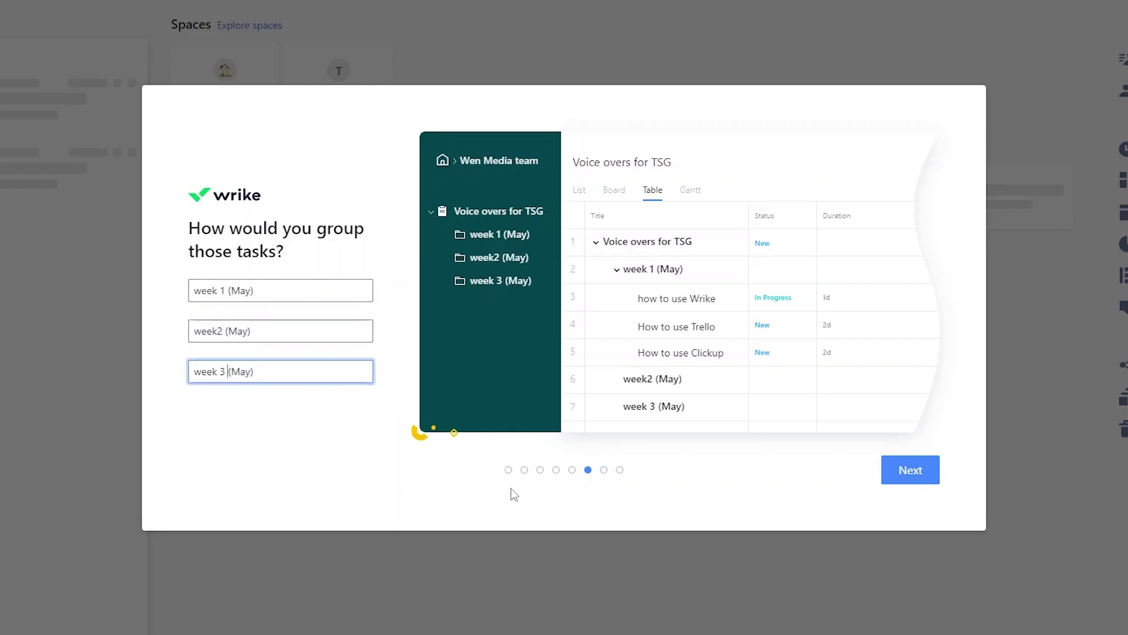
left_click(920, 471)
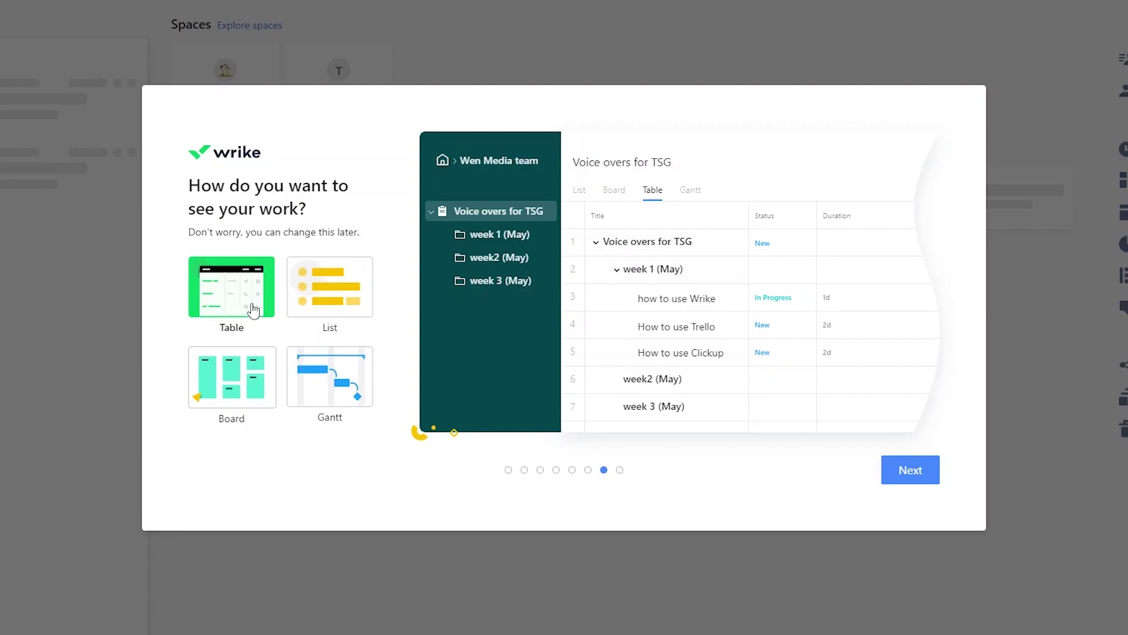
- Preview the List, Board, Gantt and Table layouts, then choose Board for viewing work
left_click(333, 304)
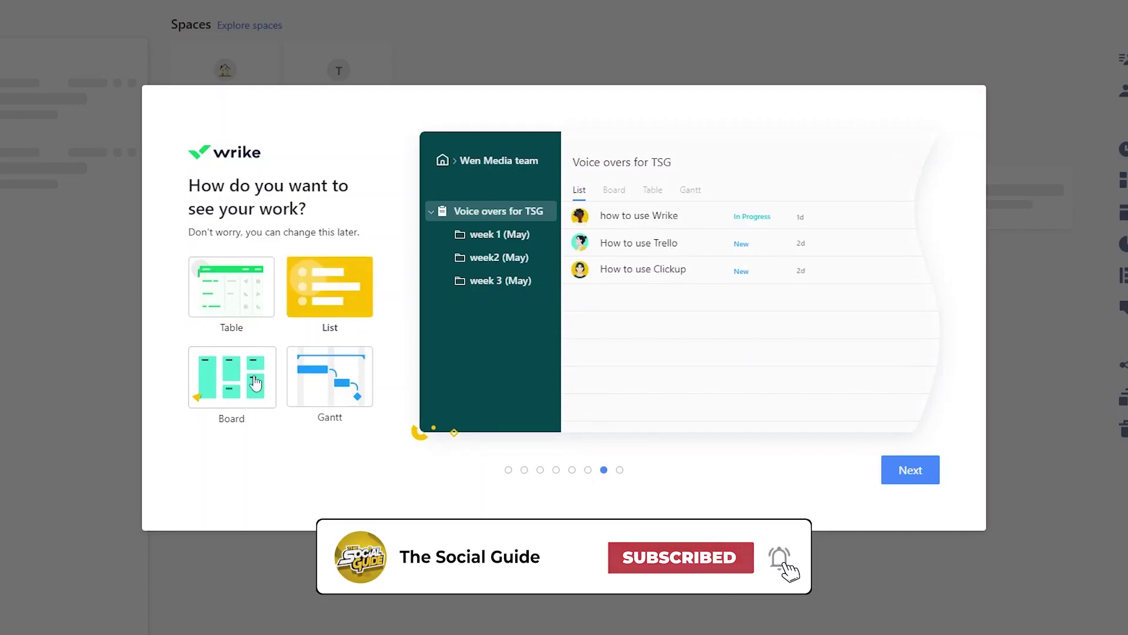
left_click(272, 363)
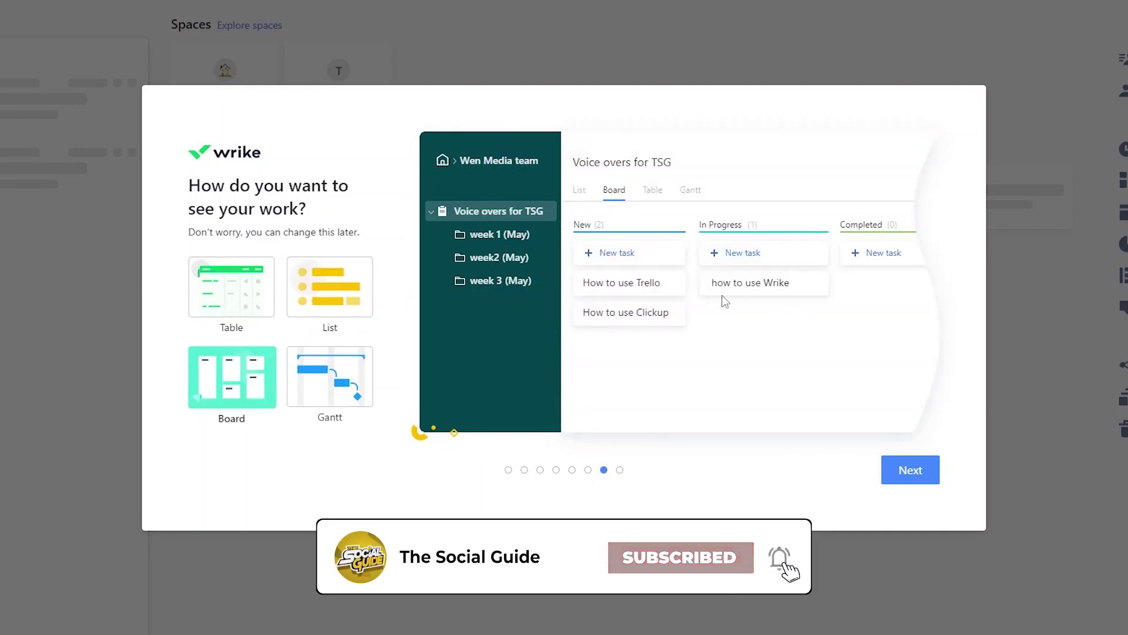
left_click(330, 379)
left_click(250, 291)
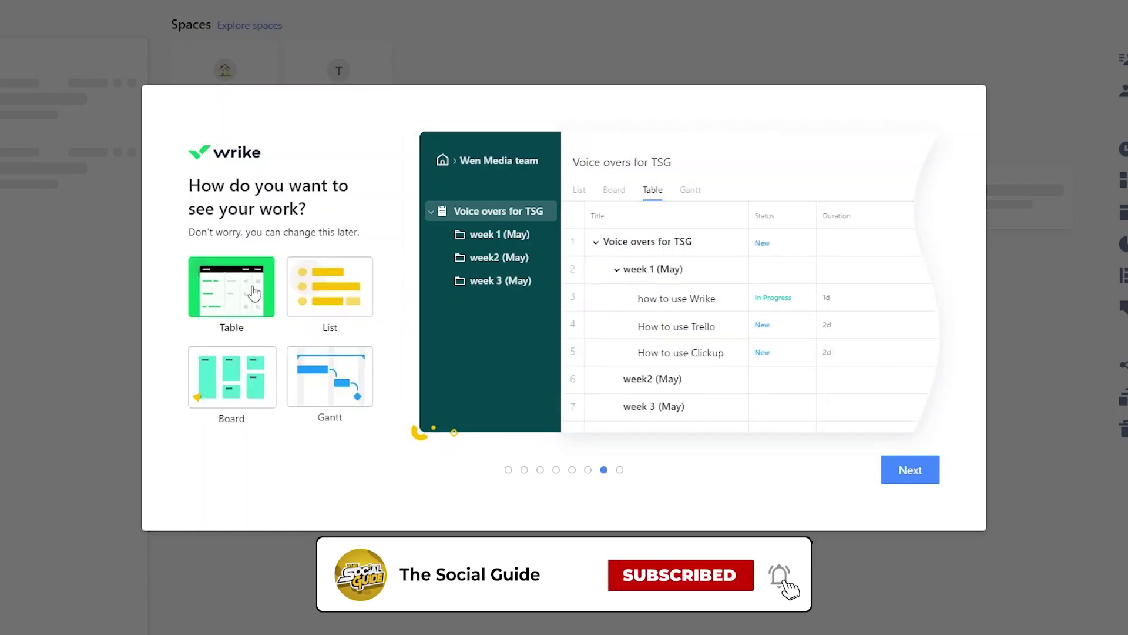
left_click(256, 398)
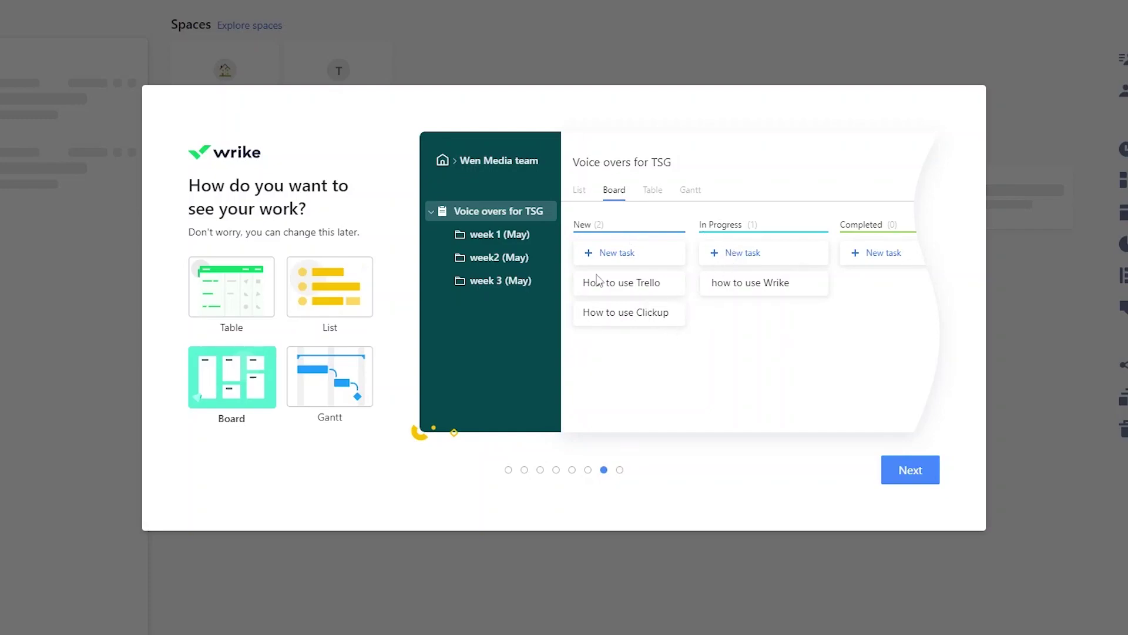
left_click(915, 470)
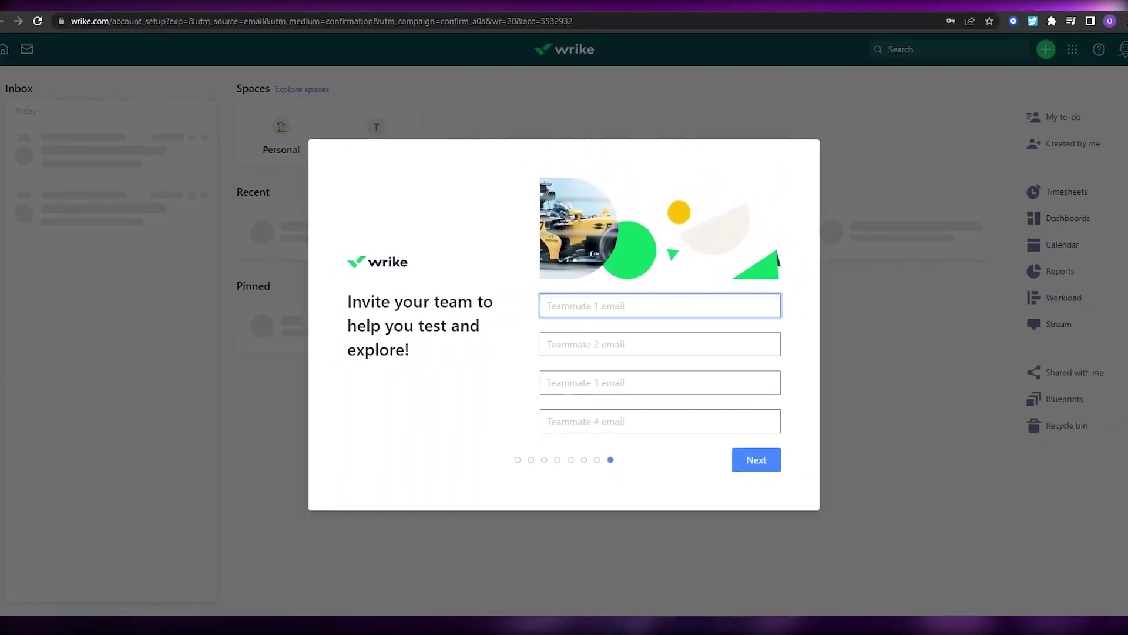
- Search Google for tempmail and copy a fresh disposable address from temp-mail.org
key("ctrl+t")
type("temp")
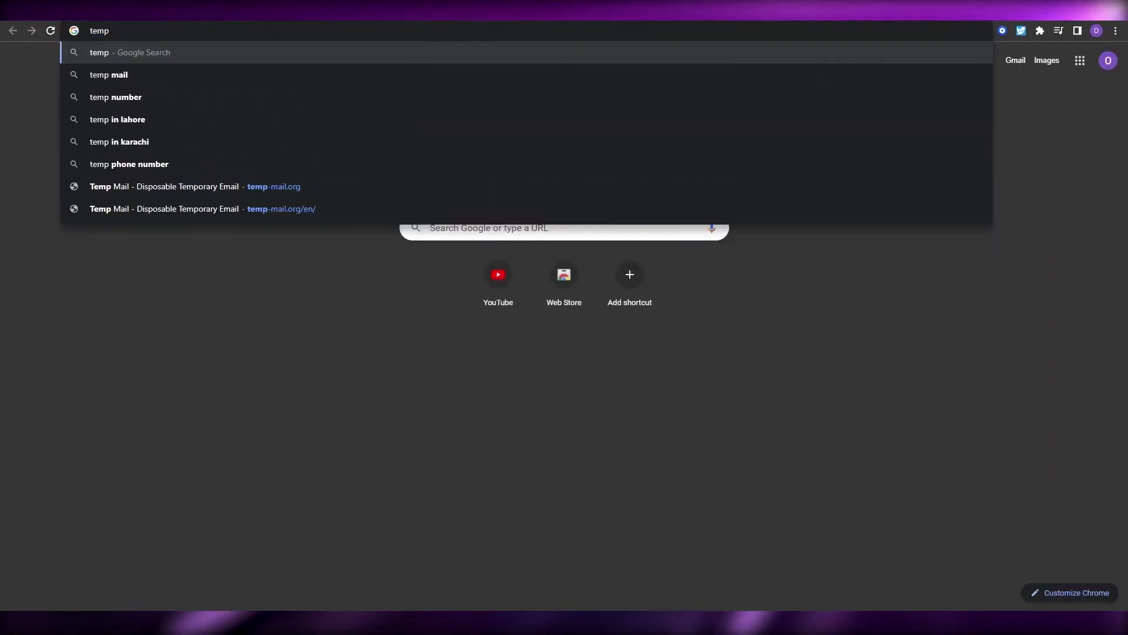
key("BackSpace")
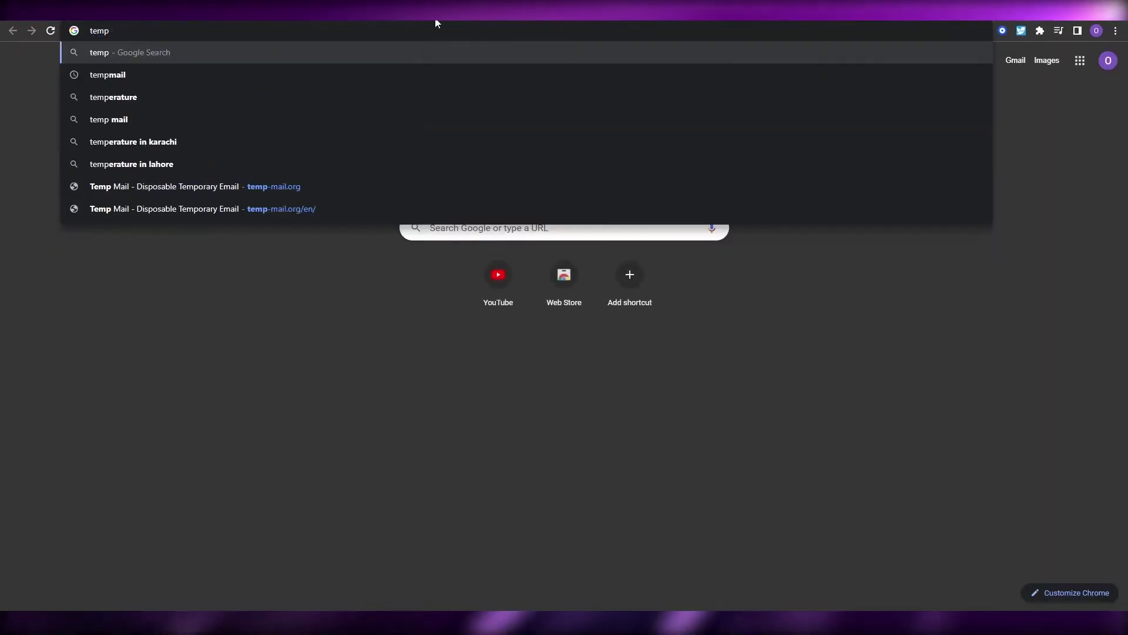
key("Return")
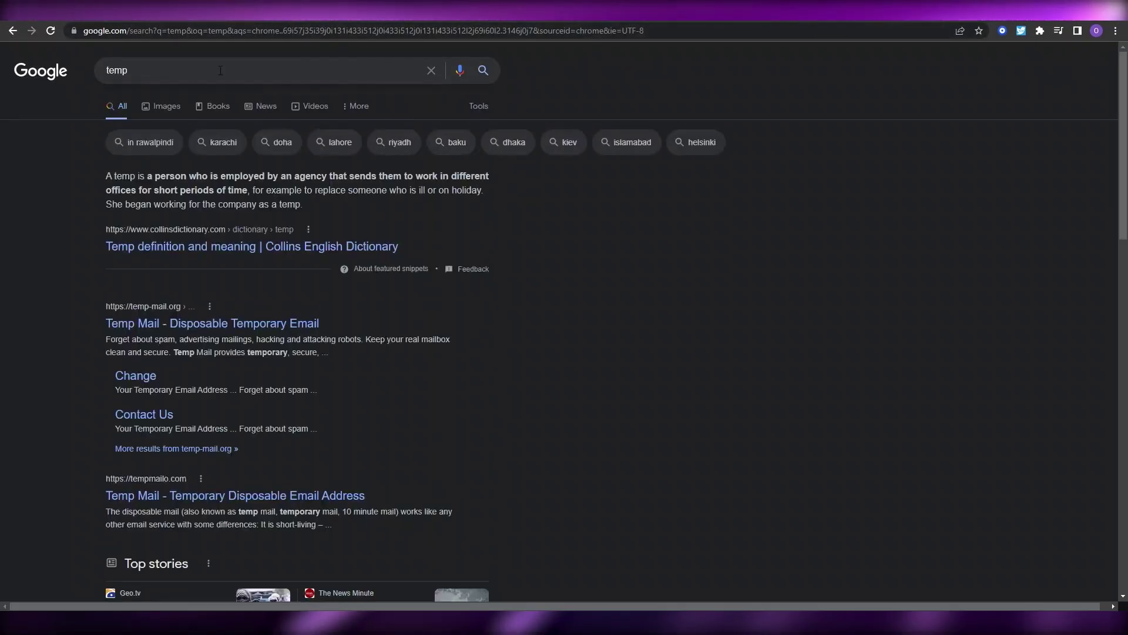
left_click(217, 71)
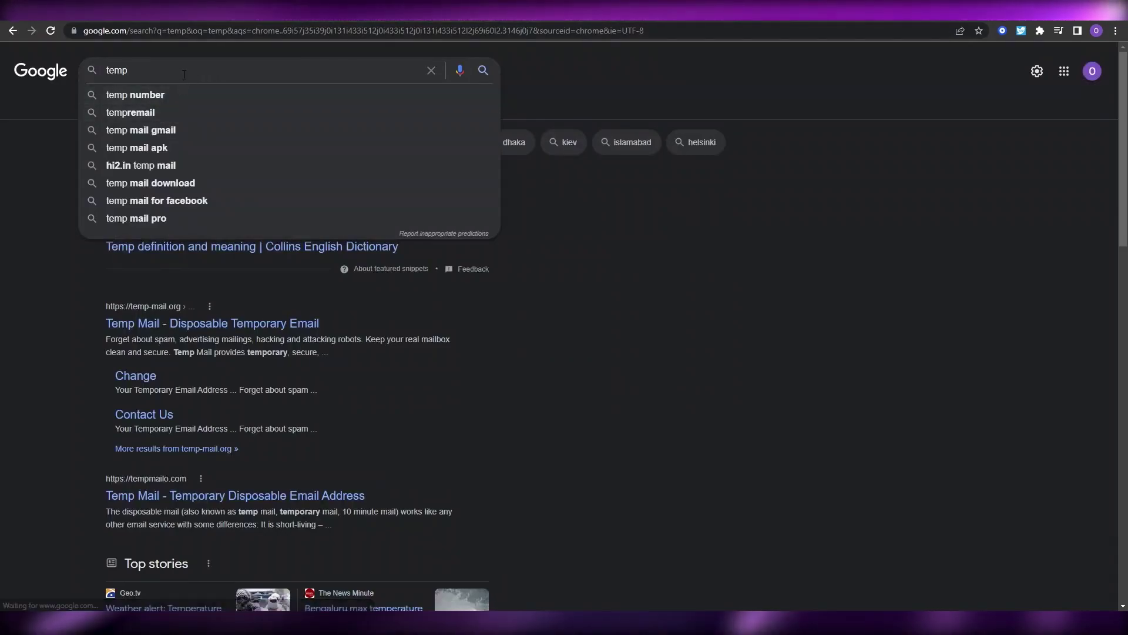
type("mail")
key("Return")
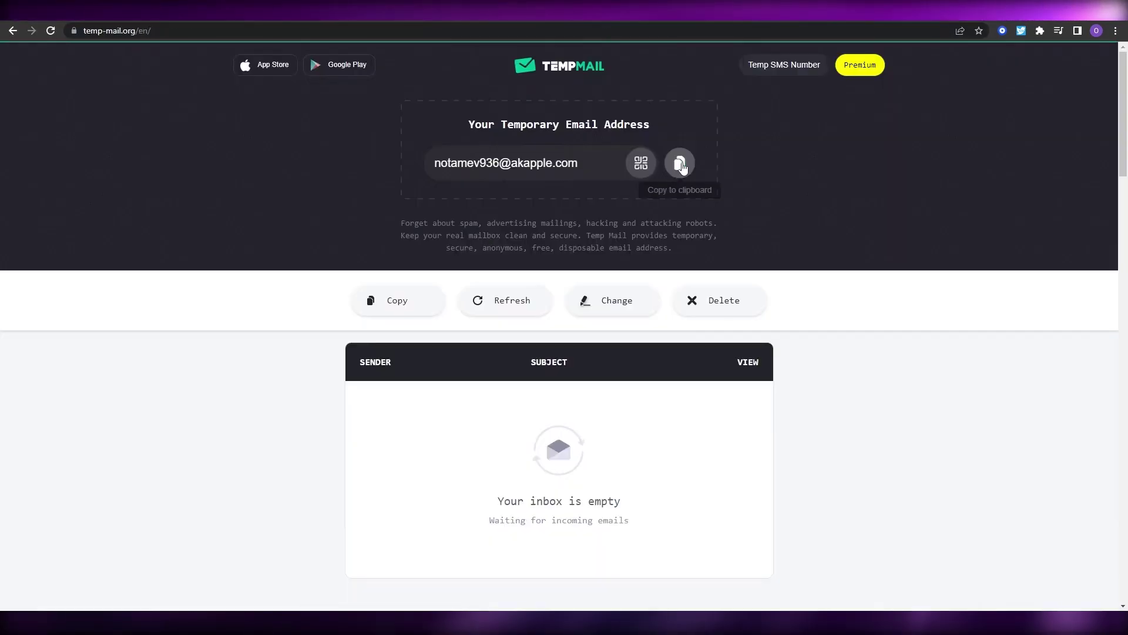
left_click(677, 161)
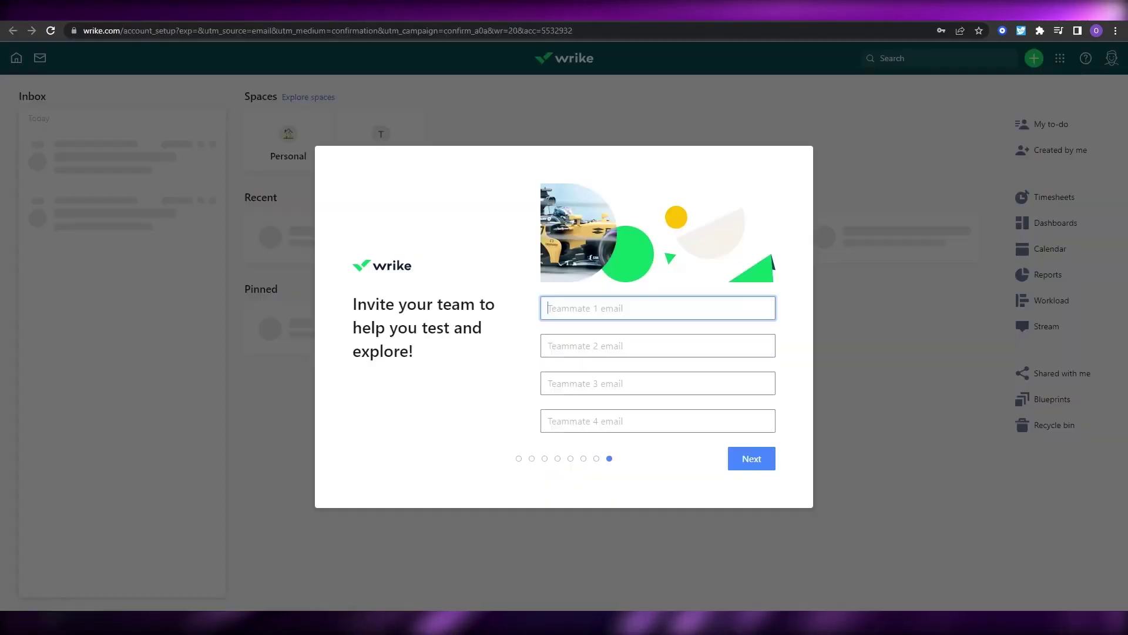
- Invite the temporary address as Teammate 1, close the Navigation video, and expand Projects and folders
key("ctrl+v")
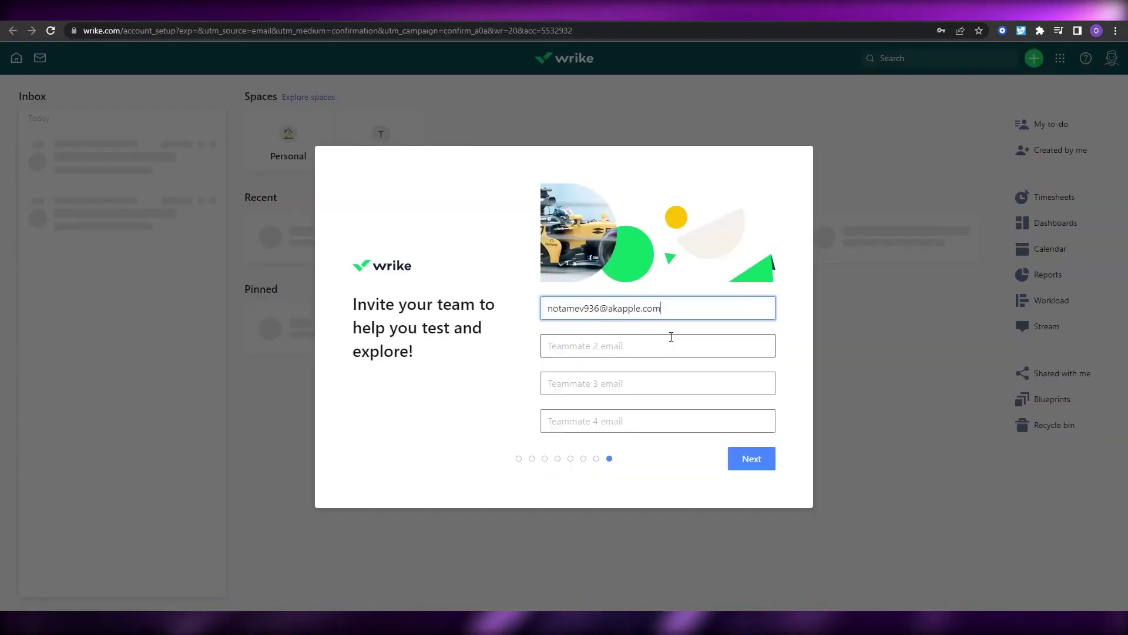
left_click(634, 341)
left_click(640, 329)
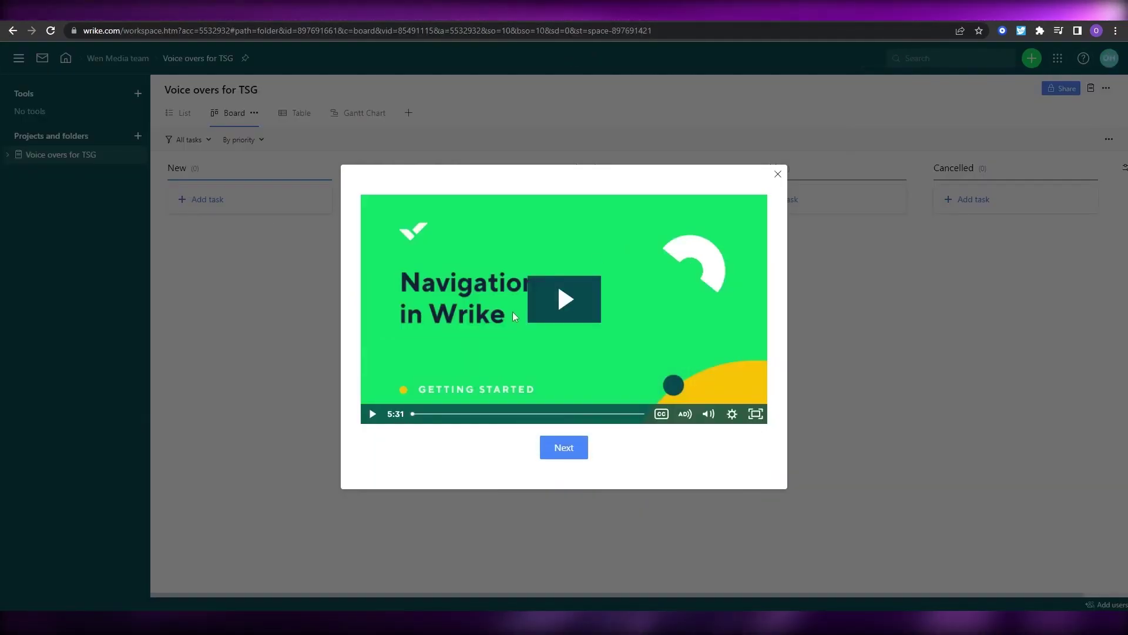
left_click(316, 245)
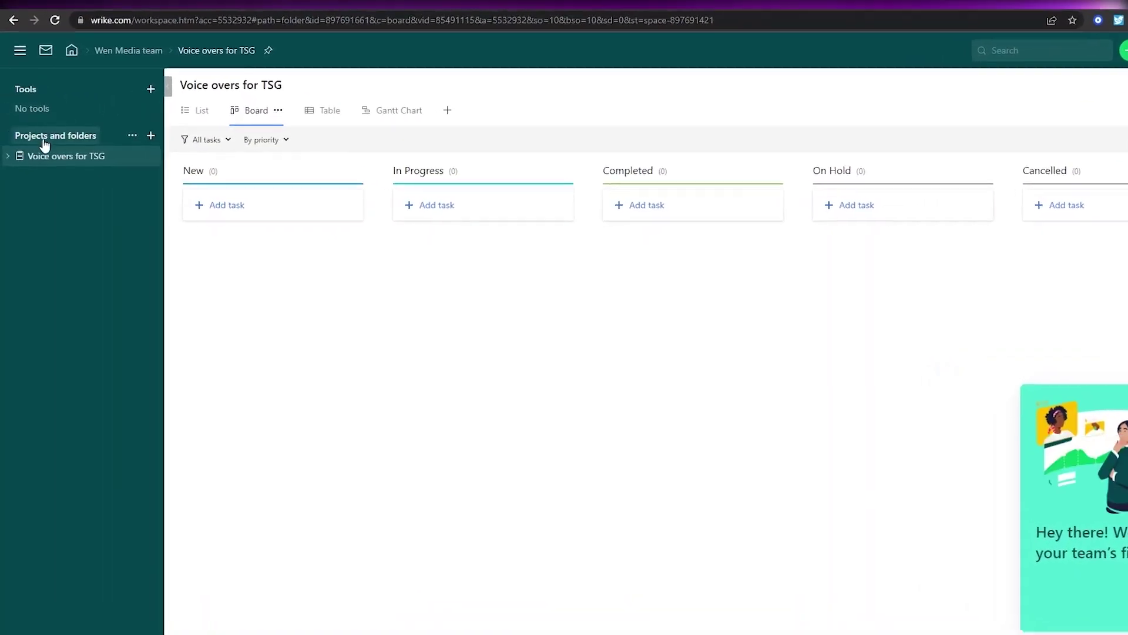
left_click(51, 141)
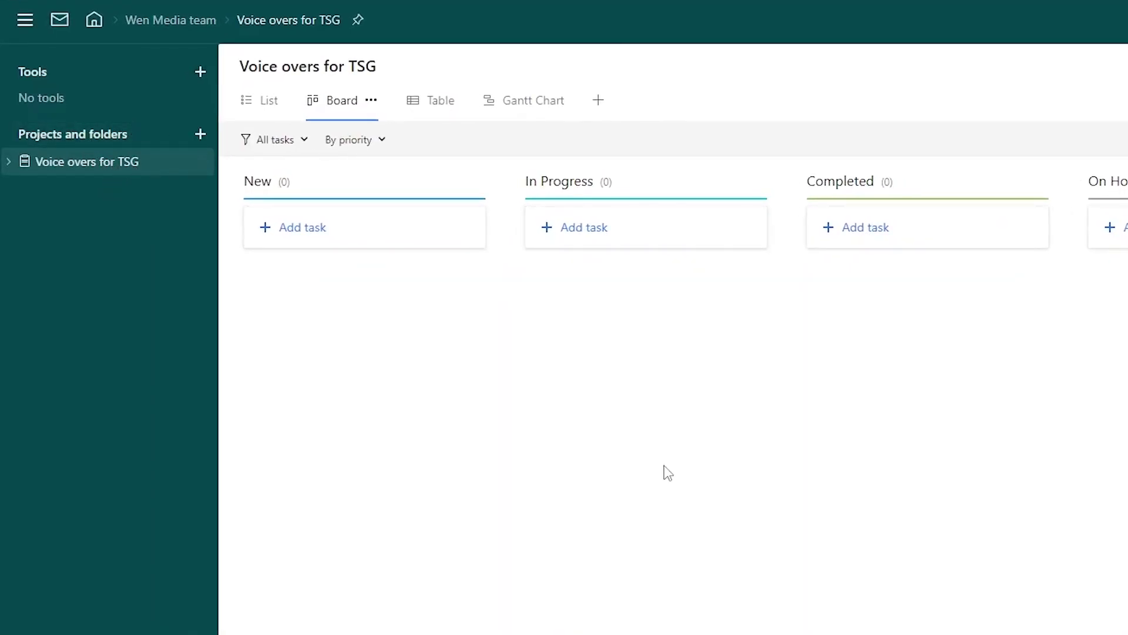
- Add the tasks How to use Wrike, How to use trello and how to use clickup to New
left_click(307, 241)
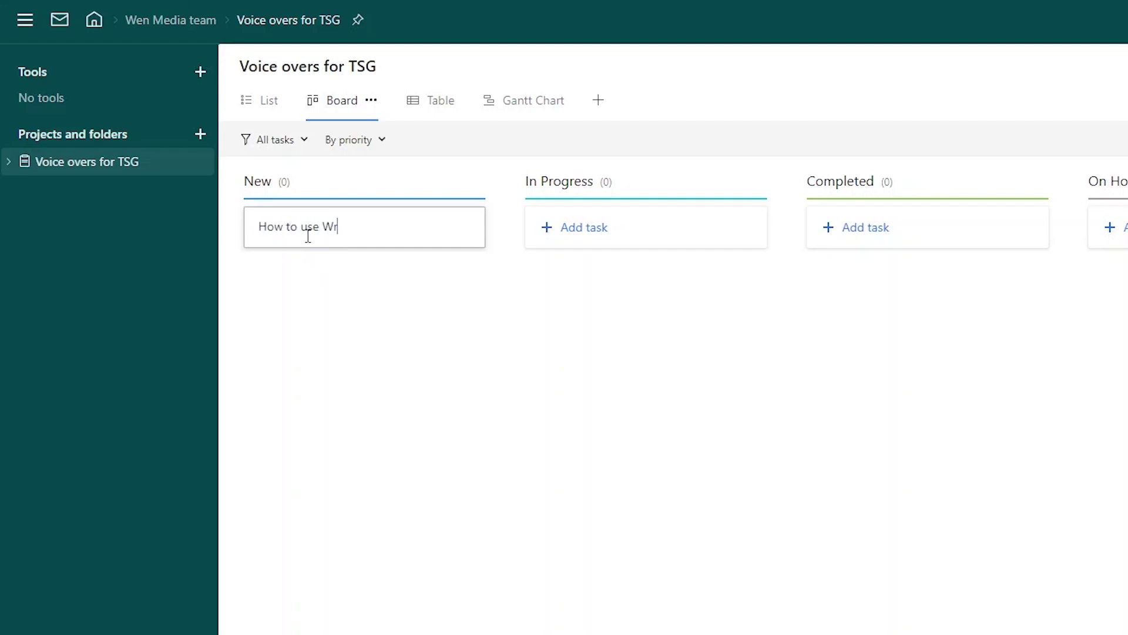
key("ctrl+a")
key("Return")
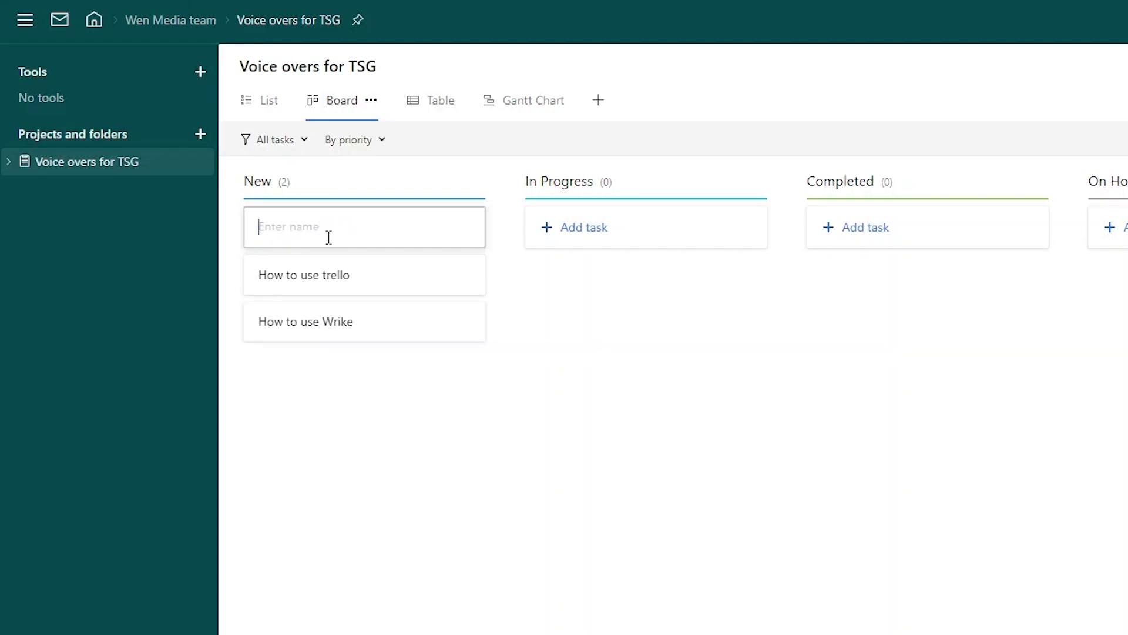
type("h")
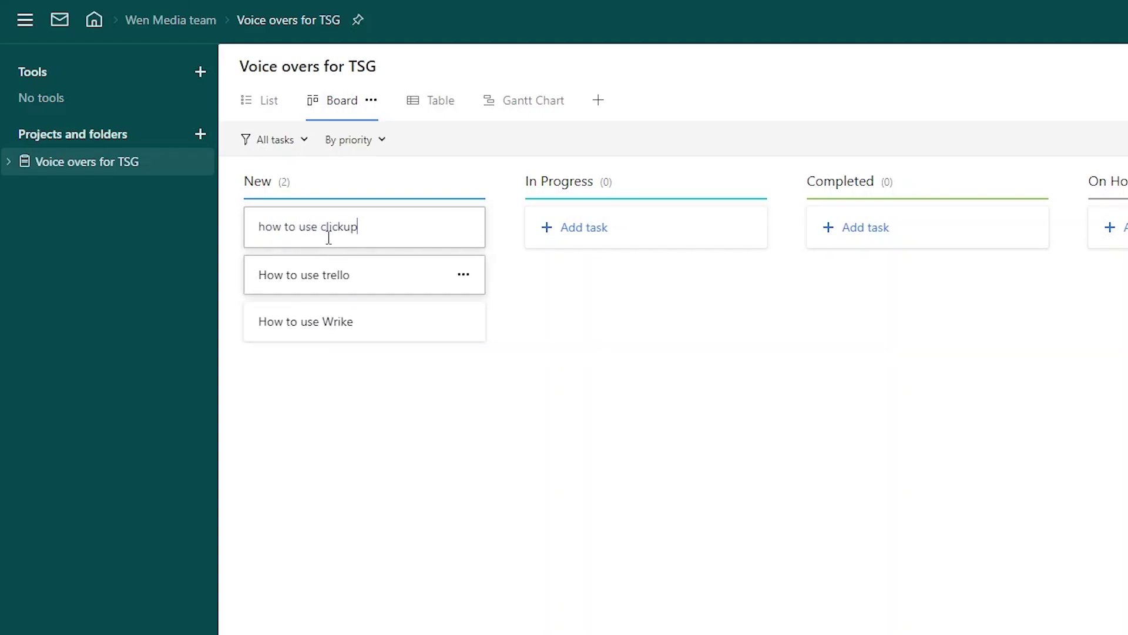
key("Return")
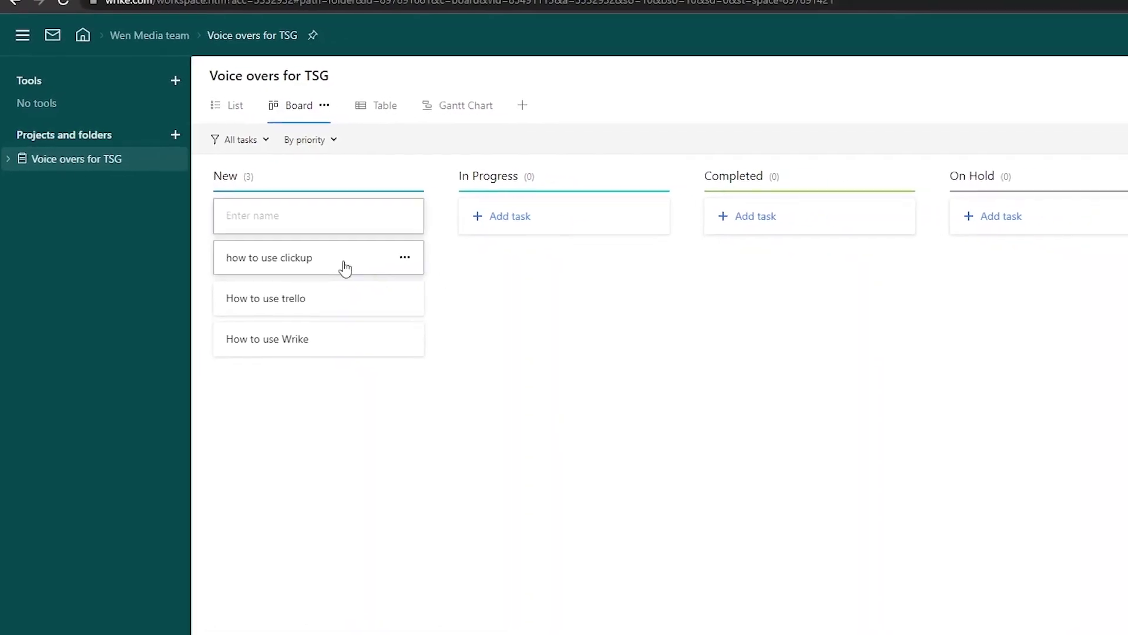
- Give the how to use clickup task the description 'give a basic overview on Wrike', fixing its typos
left_click(393, 288)
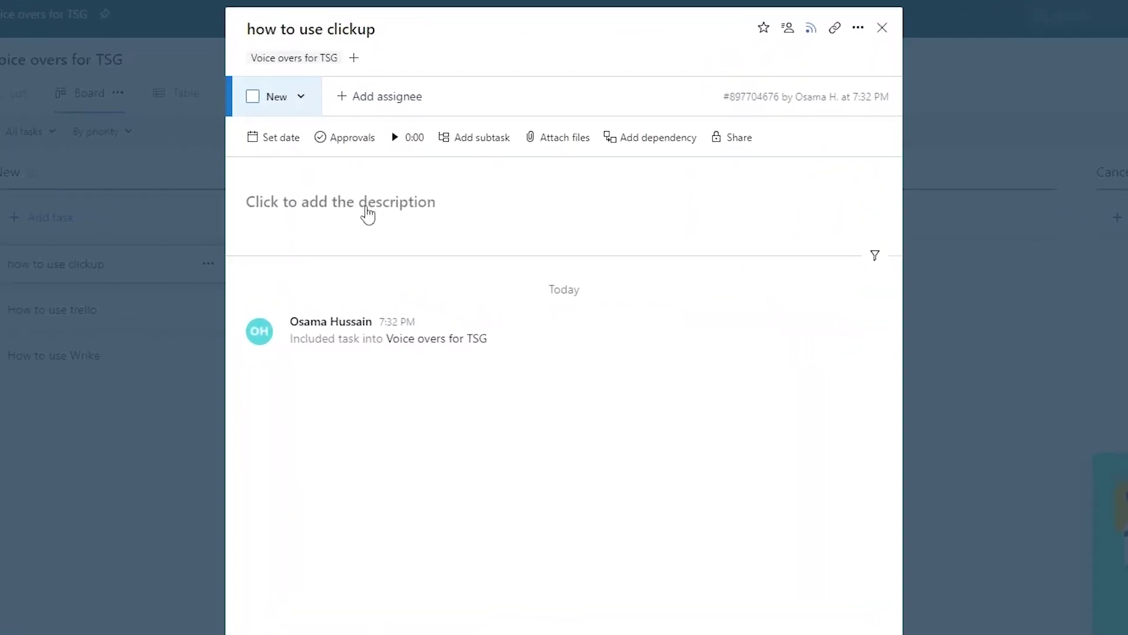
left_click(368, 212)
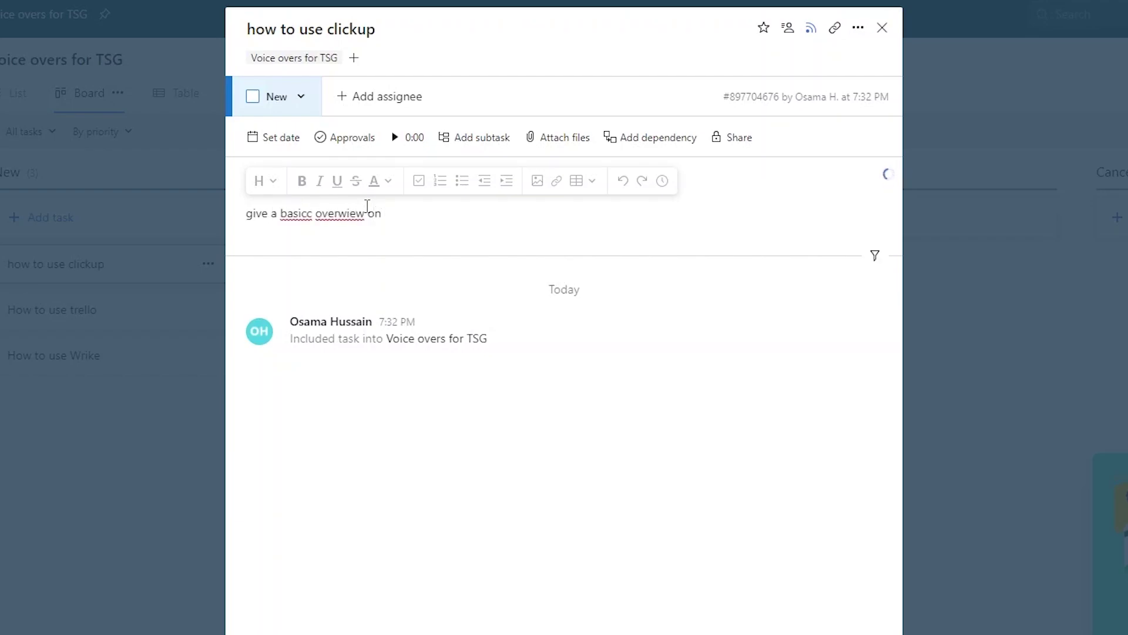
right_click(353, 217)
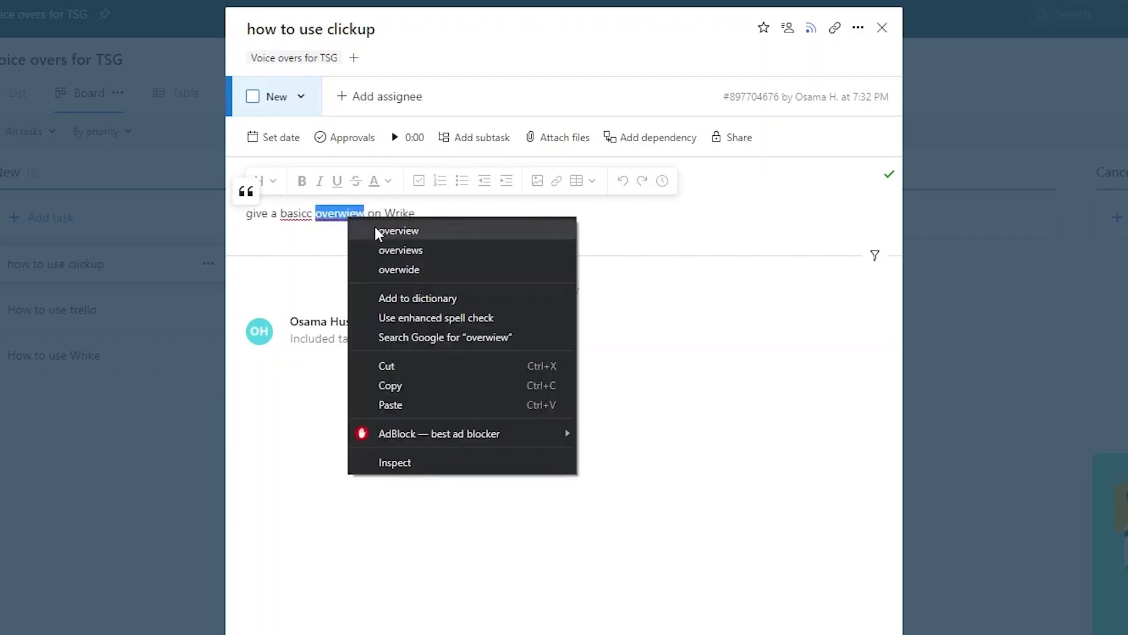
left_click(374, 224)
left_click(311, 213)
key("BackSpace")
- Assign the task to a teammate and close the task details
left_click(416, 99)
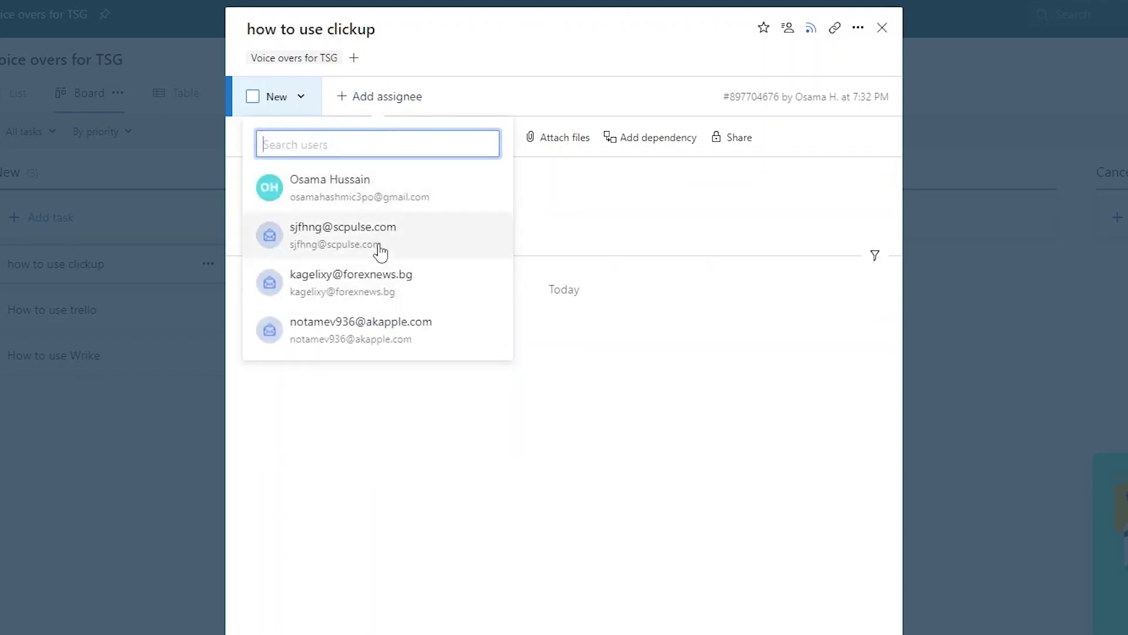
left_click(344, 236)
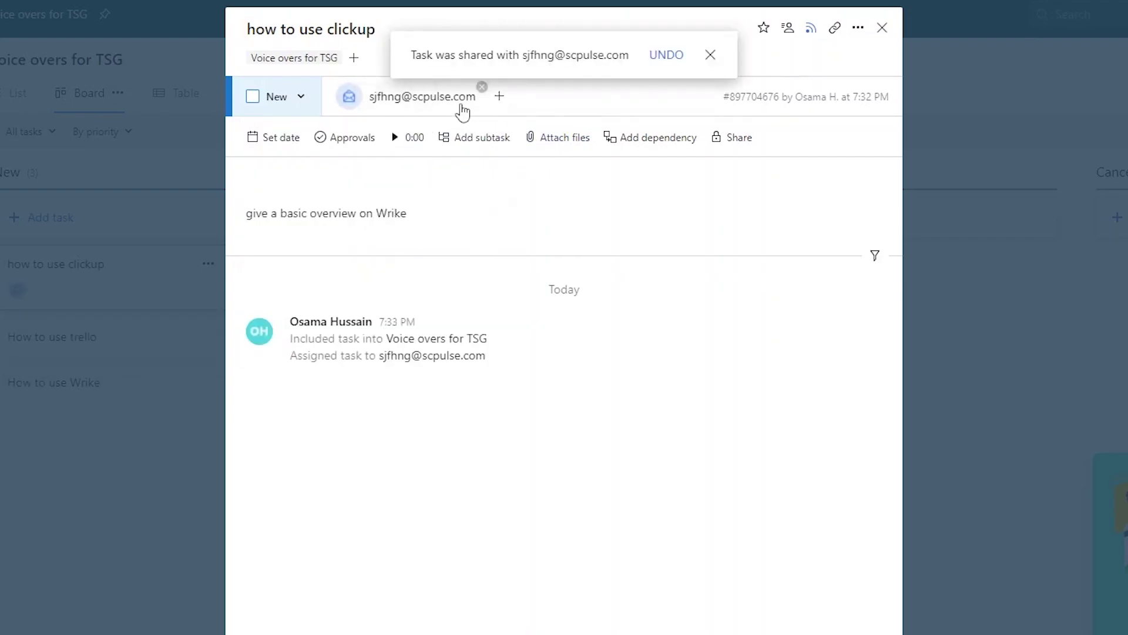
left_click(709, 56)
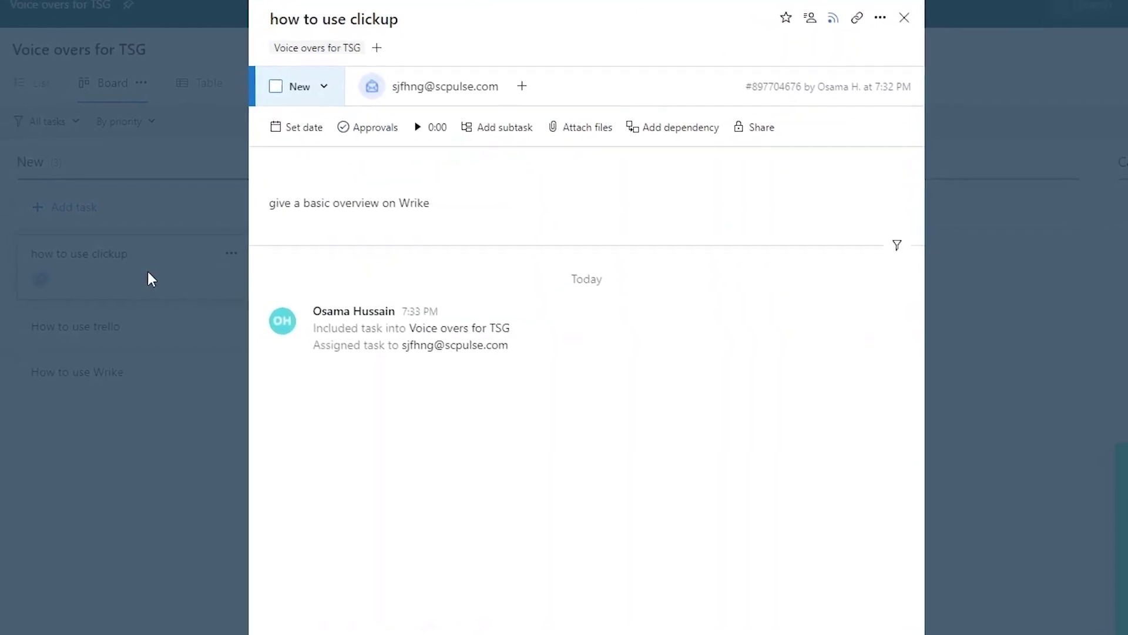
left_click(75, 302)
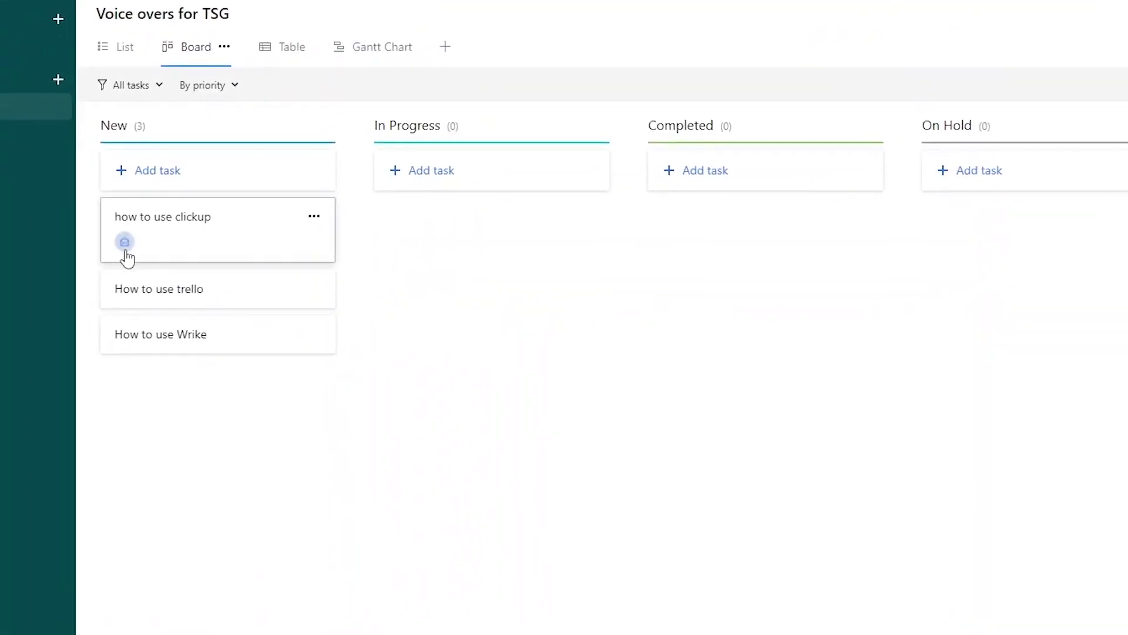
- Move the how to use clickup card through In Progress and Completed, ending in On Hold
mouse_move(128, 256)
left_click_drag(175, 242, 430, 201)
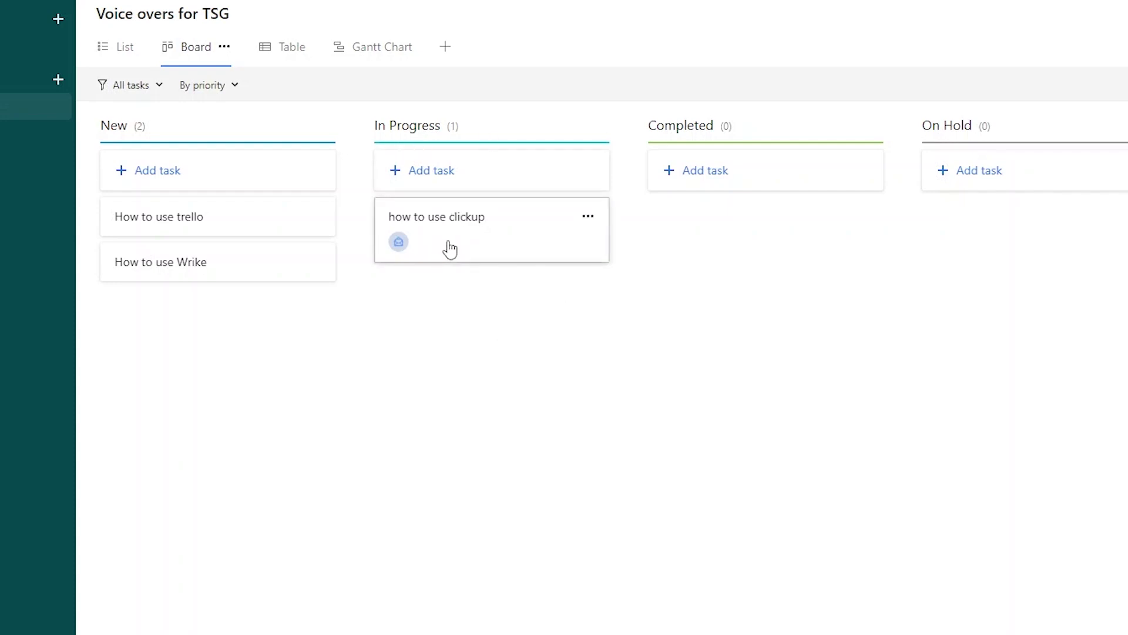
left_click_drag(451, 249, 773, 202)
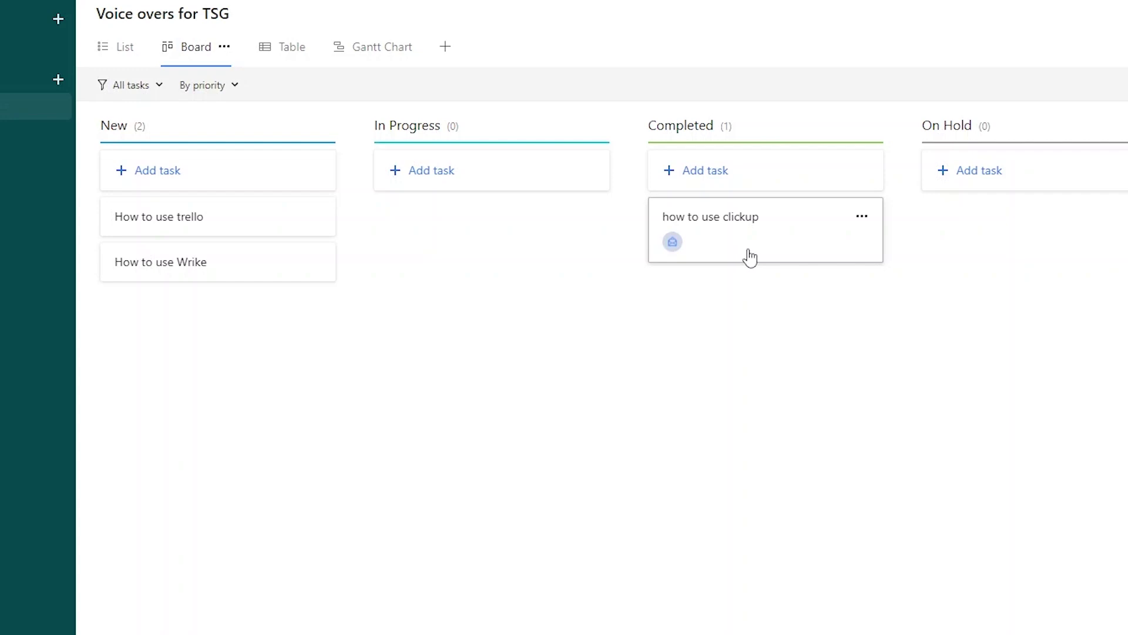
left_click_drag(750, 256, 1020, 235)
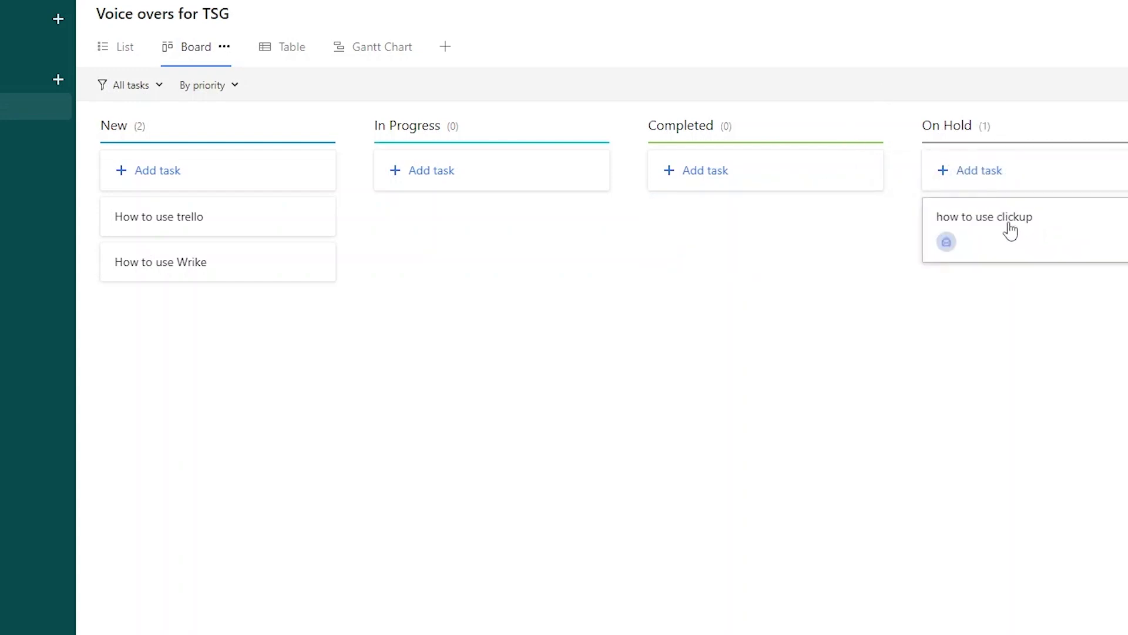
- Post the comment 'There is an with the sign up process and I can't seem to sign up' on how to use clickup
left_click(998, 258)
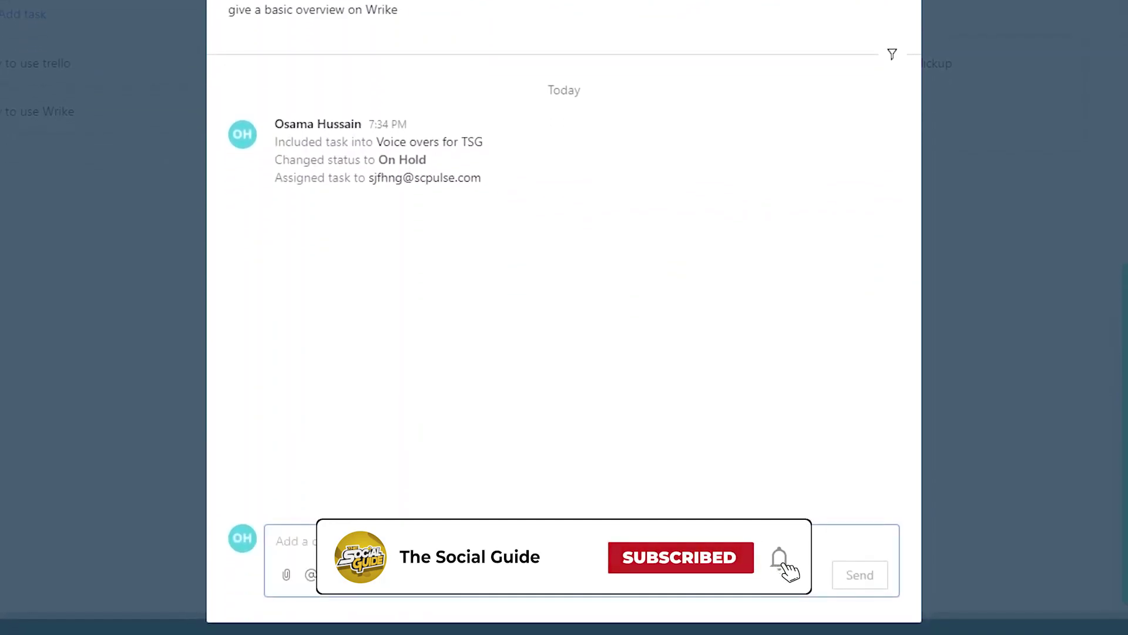
type("There is")
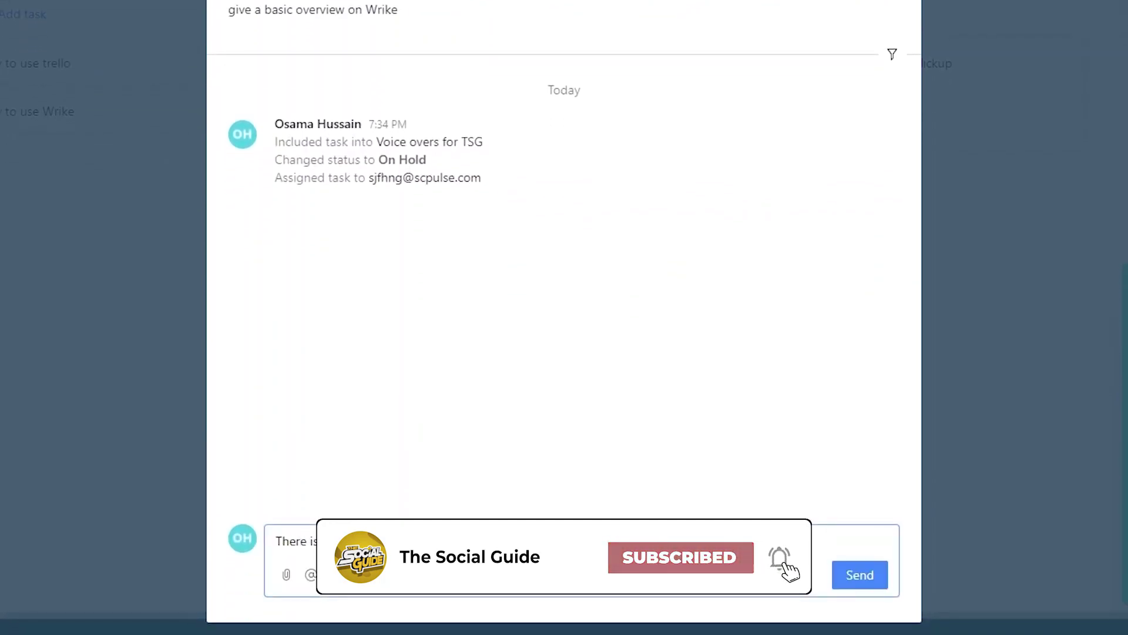
type(" an with the sign up process and I can't seem to sign up")
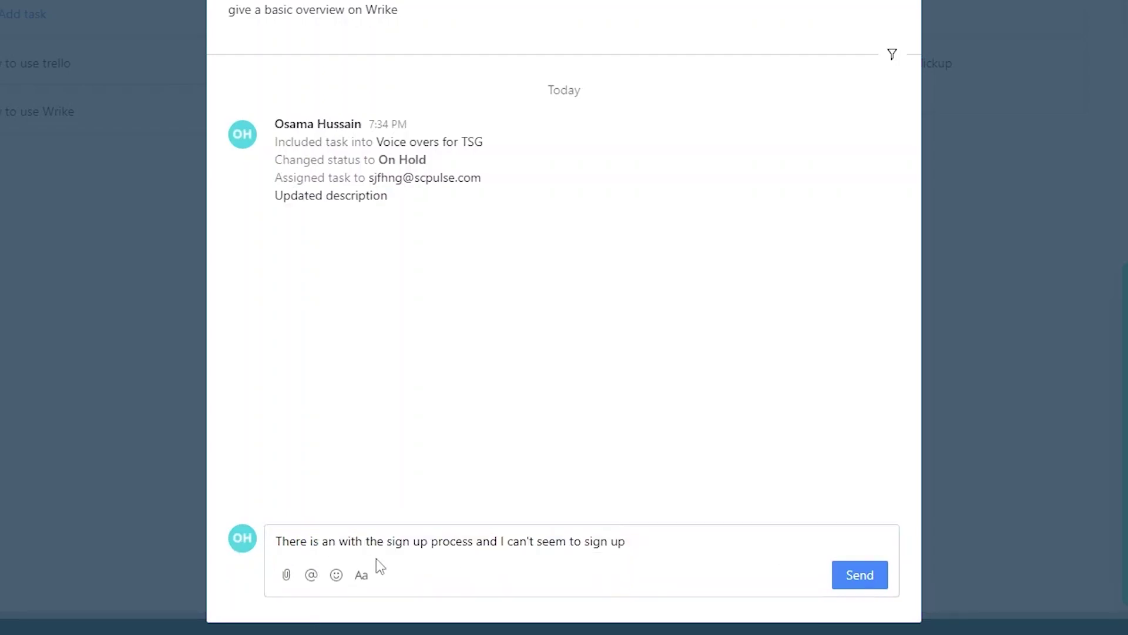
left_click(859, 575)
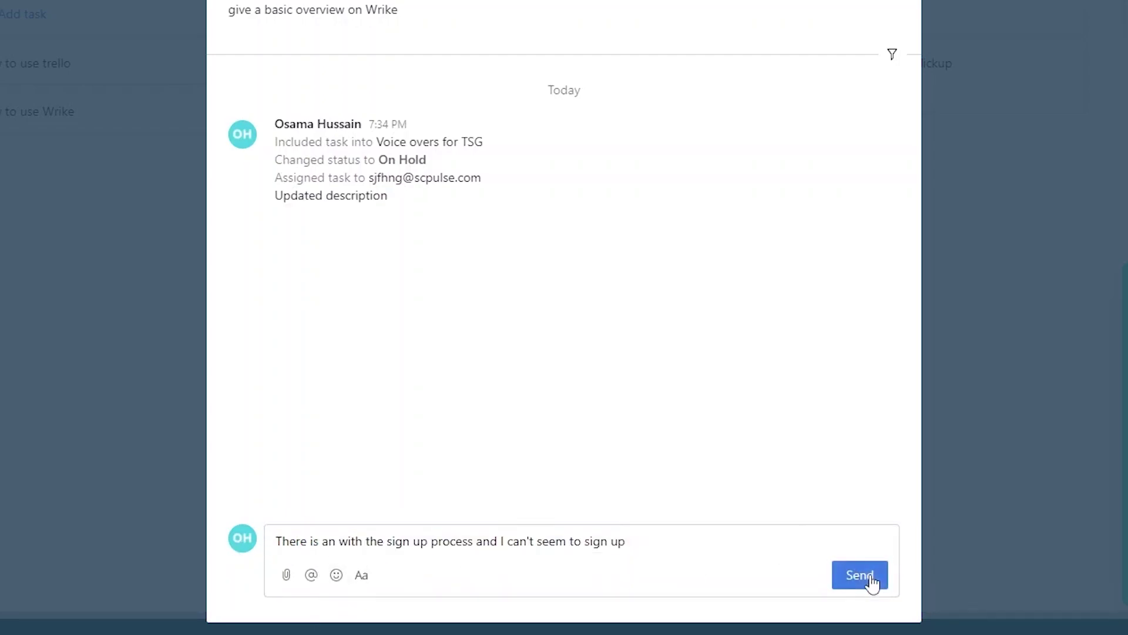
left_click(1020, 283)
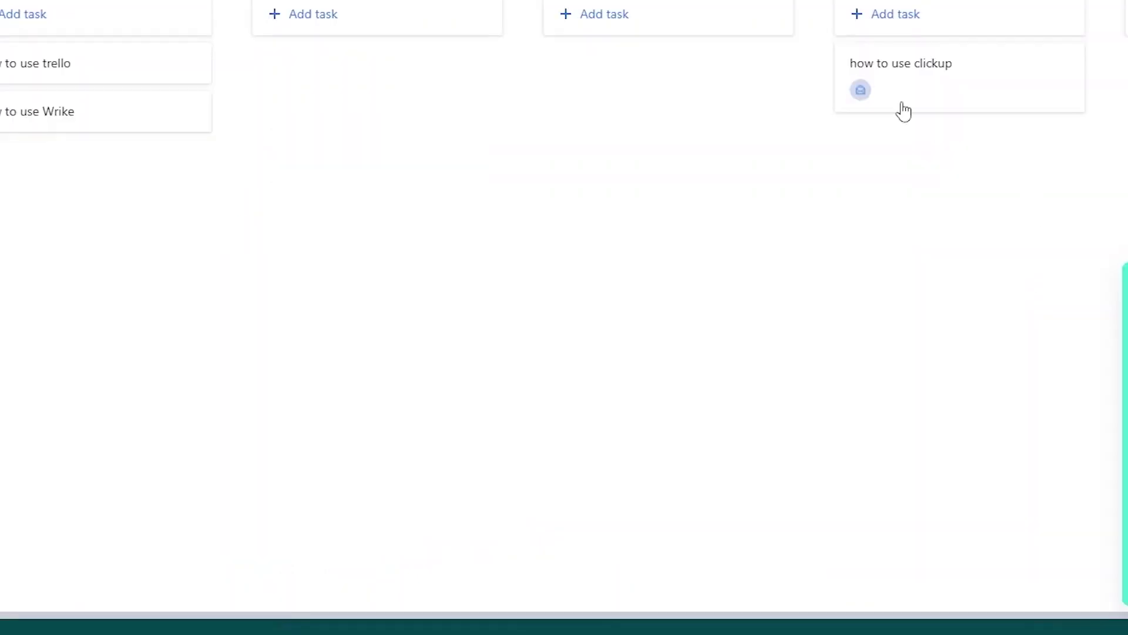
left_click(932, 73)
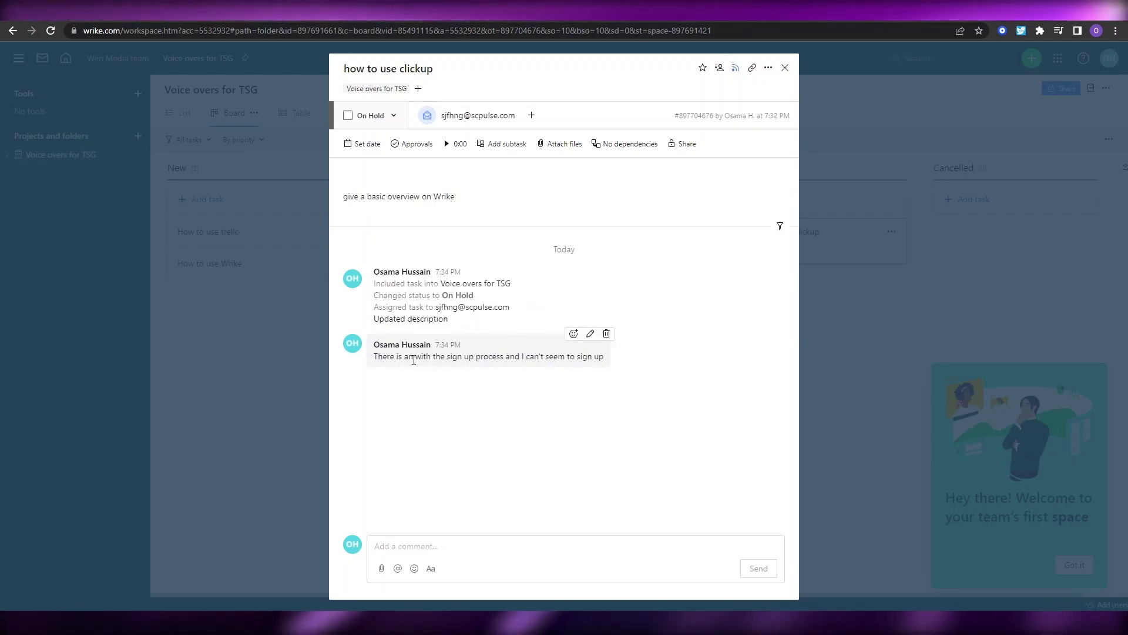
left_click(866, 287)
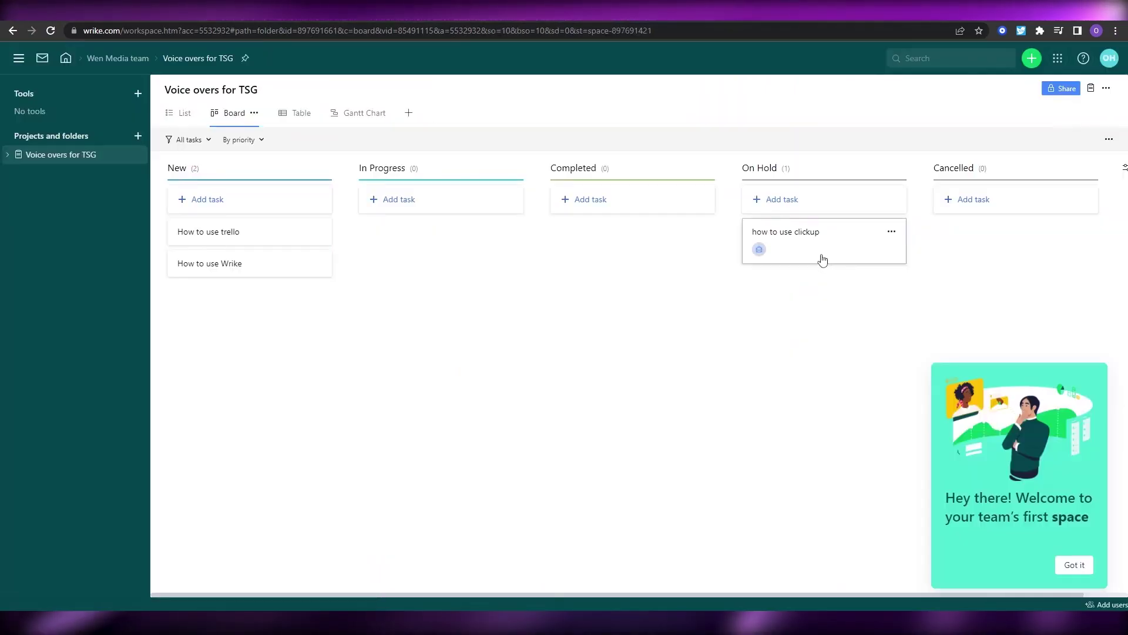
- Move the how to use clickup card from On Hold into Cancelled, then check the to-do/dashboard shortcuts
left_click_drag(821, 259, 995, 246)
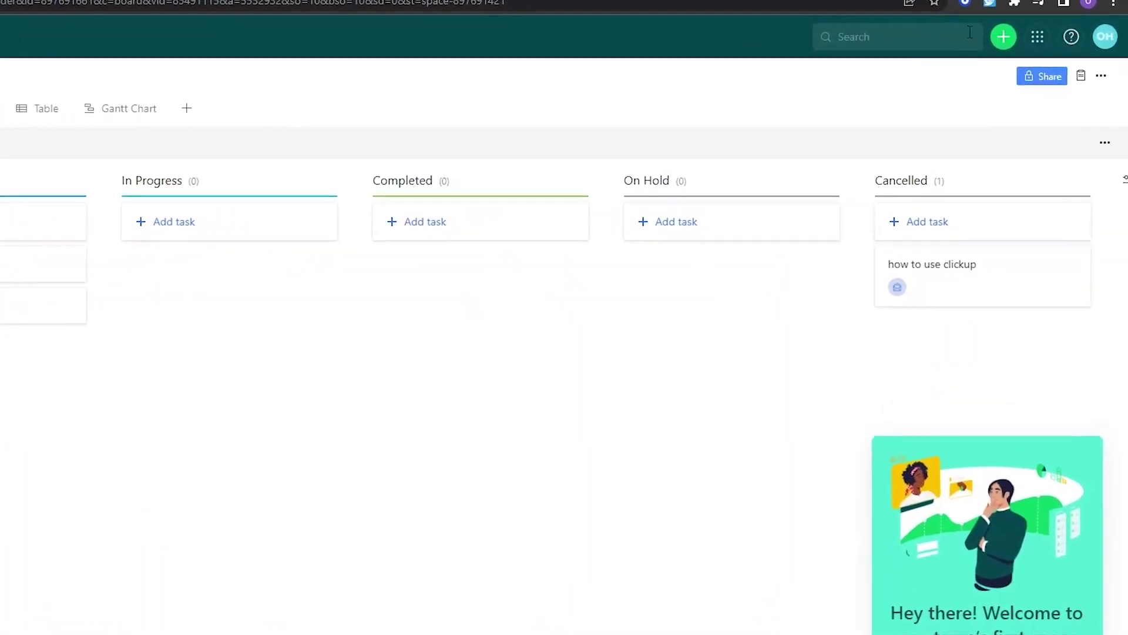
left_click(1029, 31)
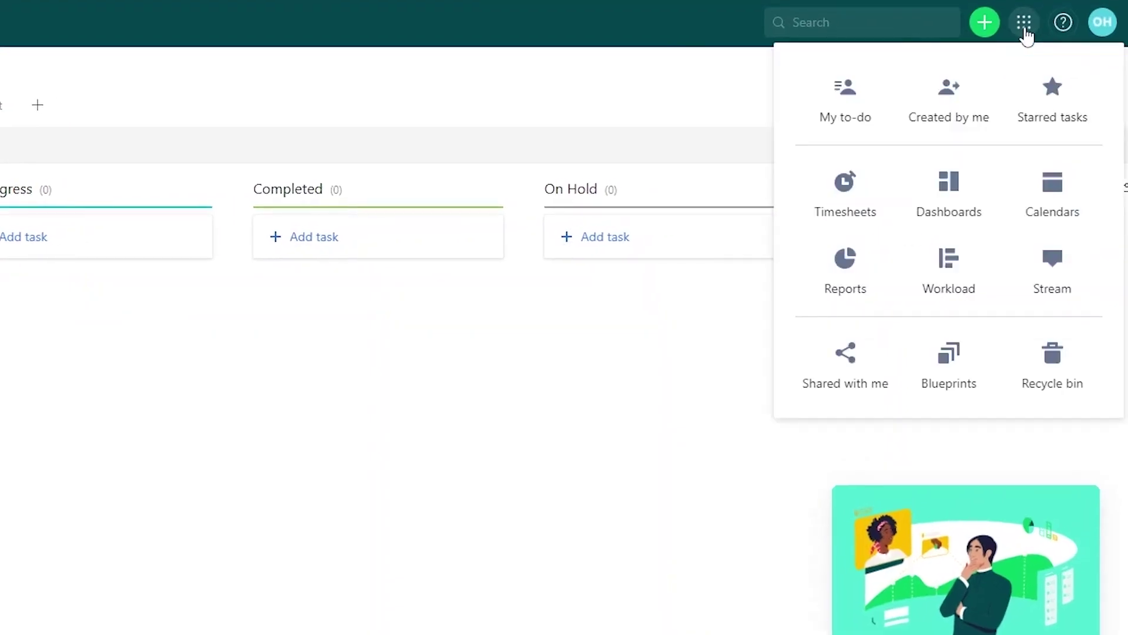
left_click(1026, 32)
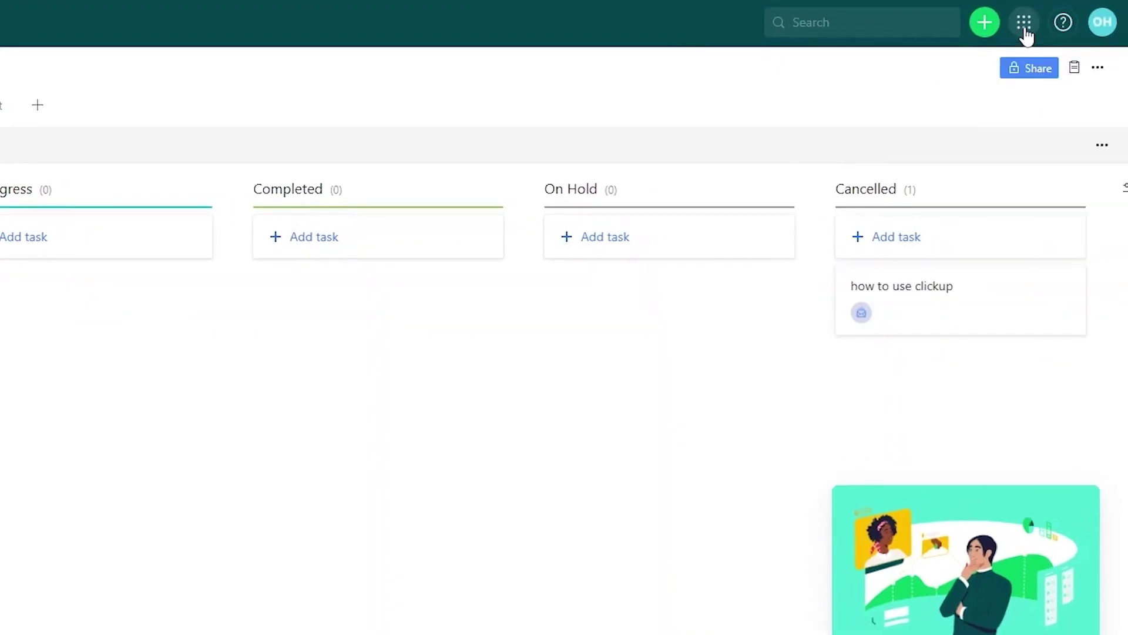
left_click(1029, 30)
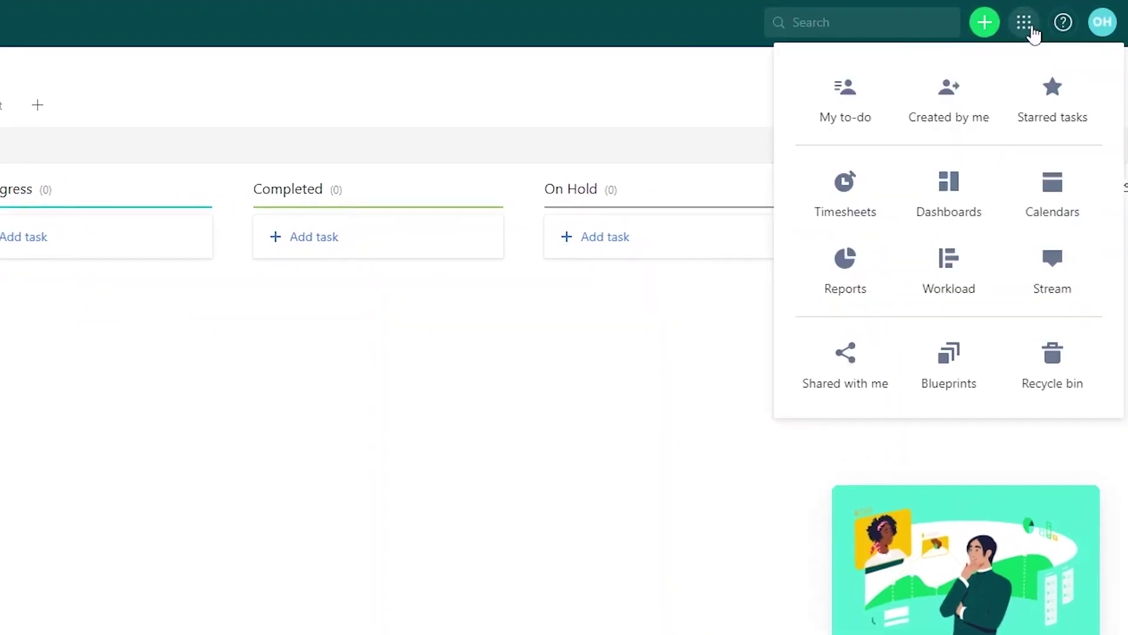
left_click(547, 521)
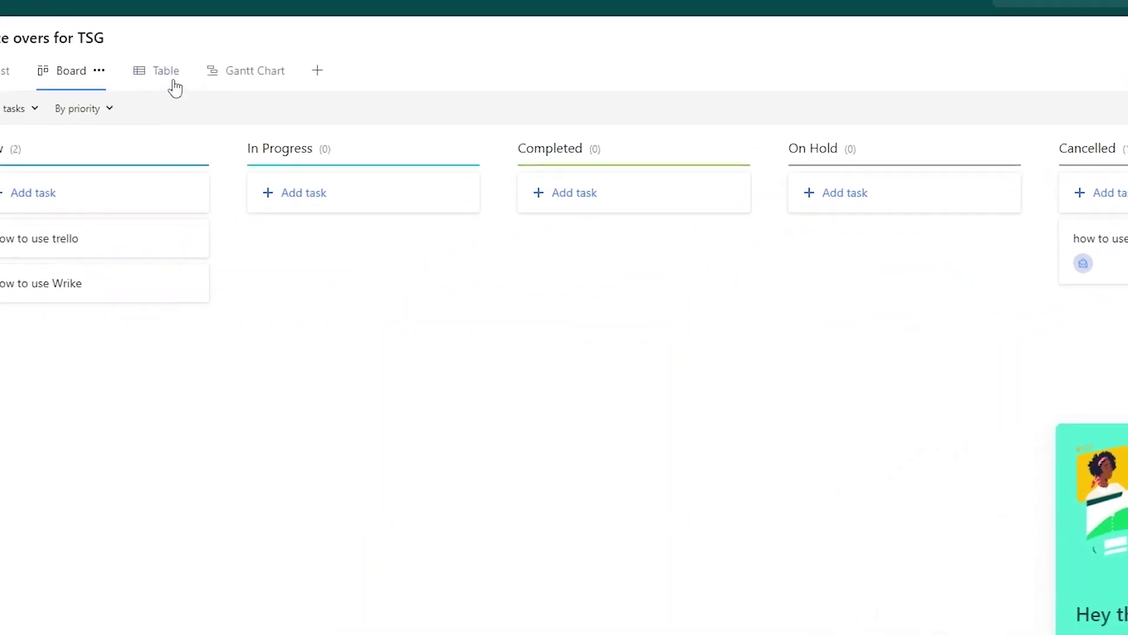
- Browse the project's Table, Gantt Chart and List views, return to Board, and dock the projects panel
left_click(403, 61)
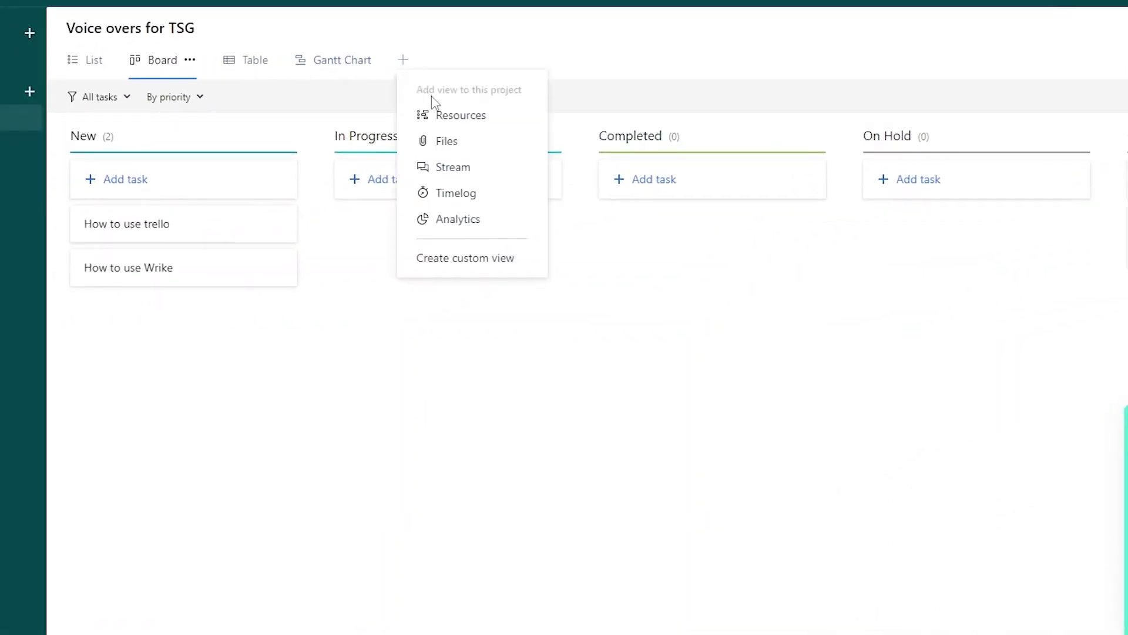
left_click(238, 69)
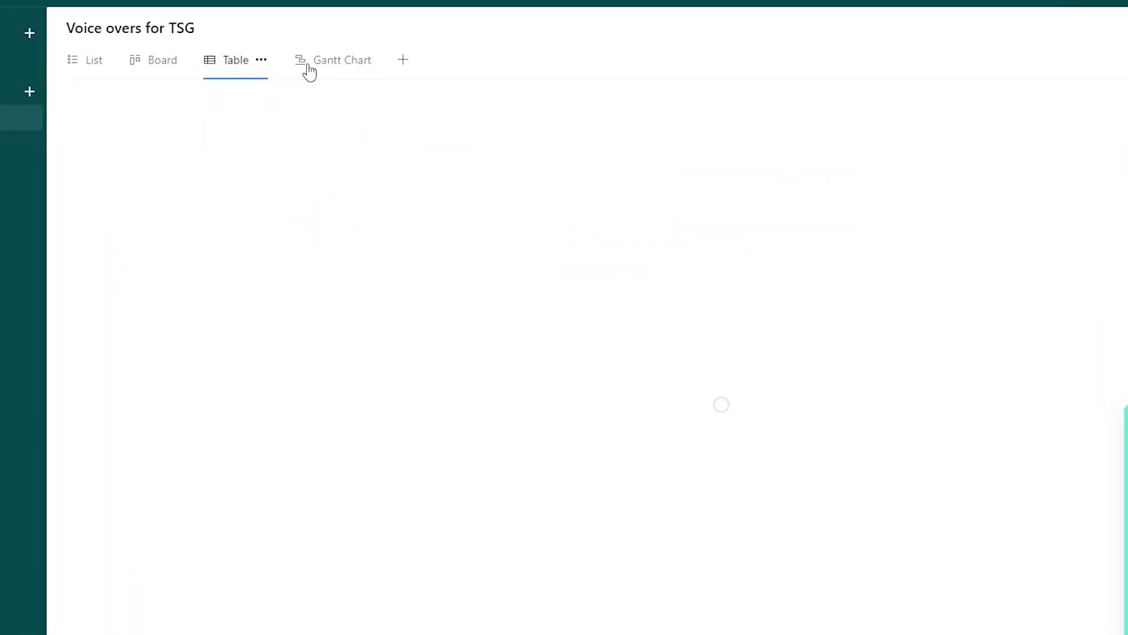
left_click(319, 69)
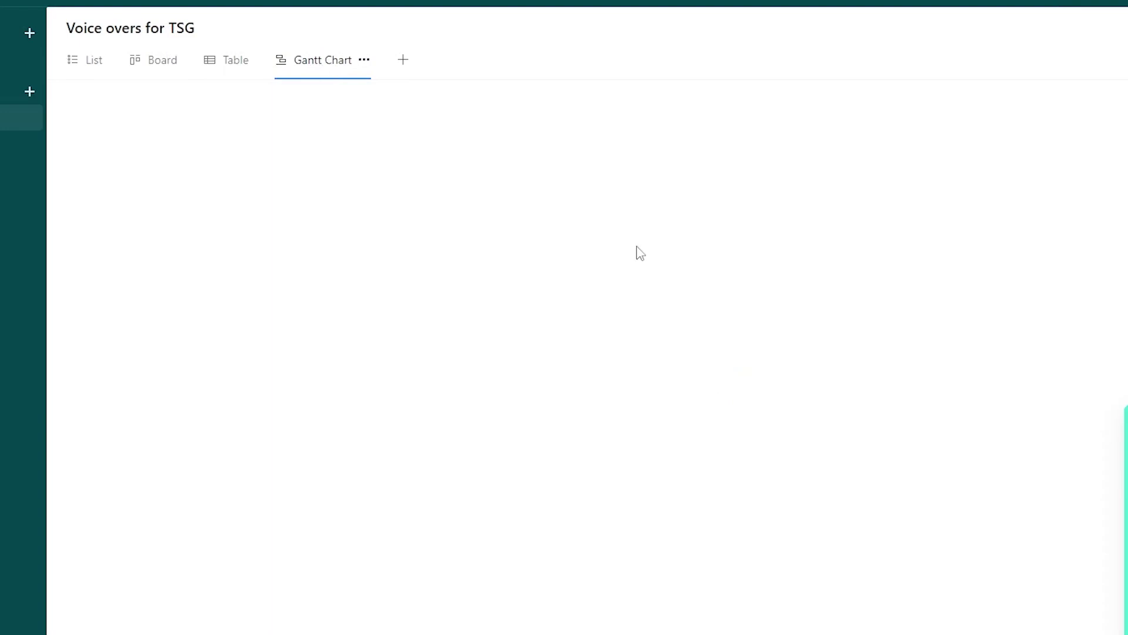
left_click(86, 71)
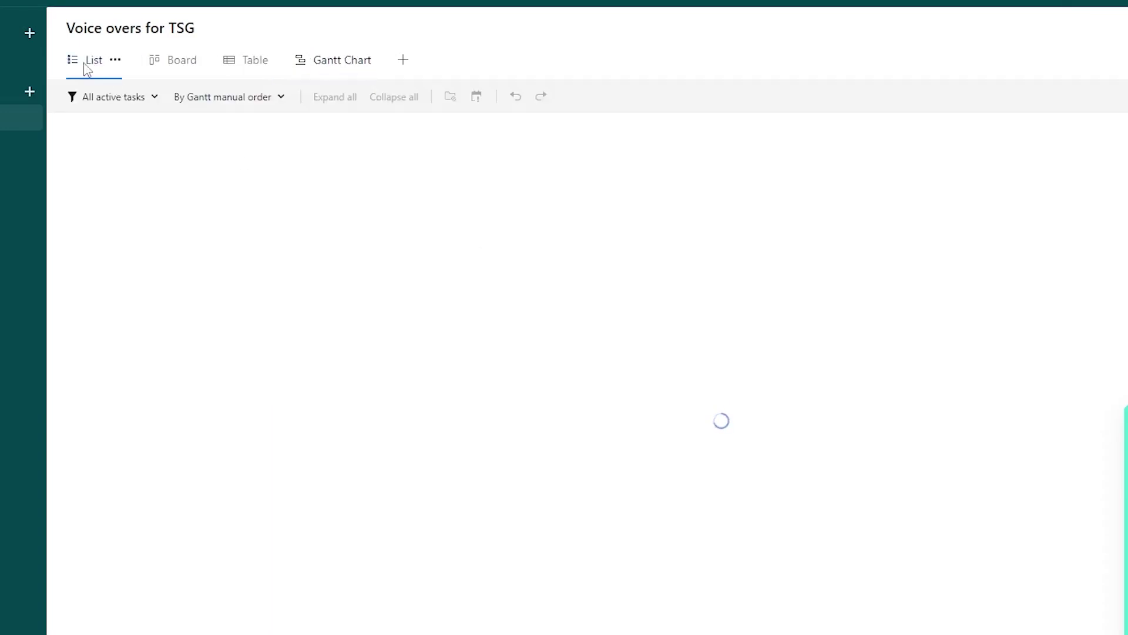
left_click(172, 69)
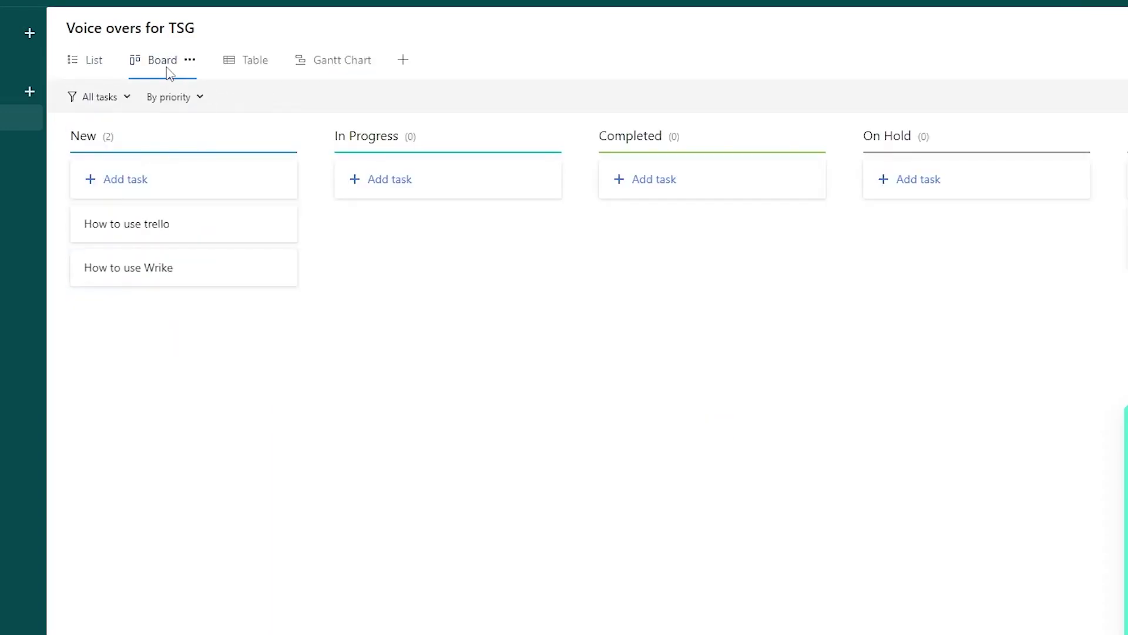
mouse_move(21, 59)
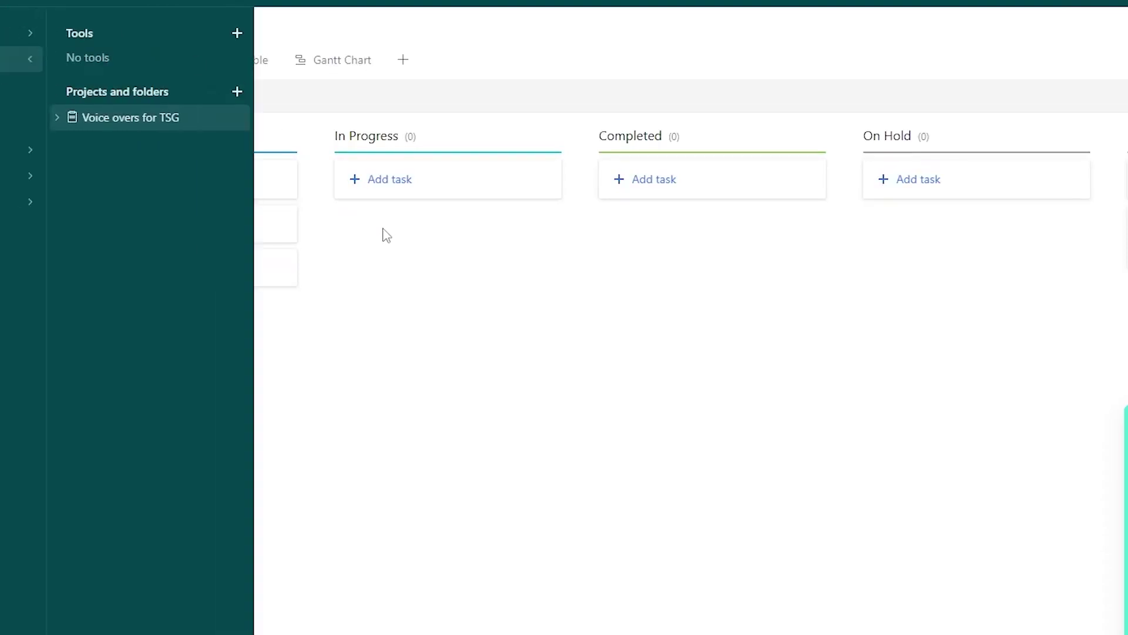
left_click(30, 58)
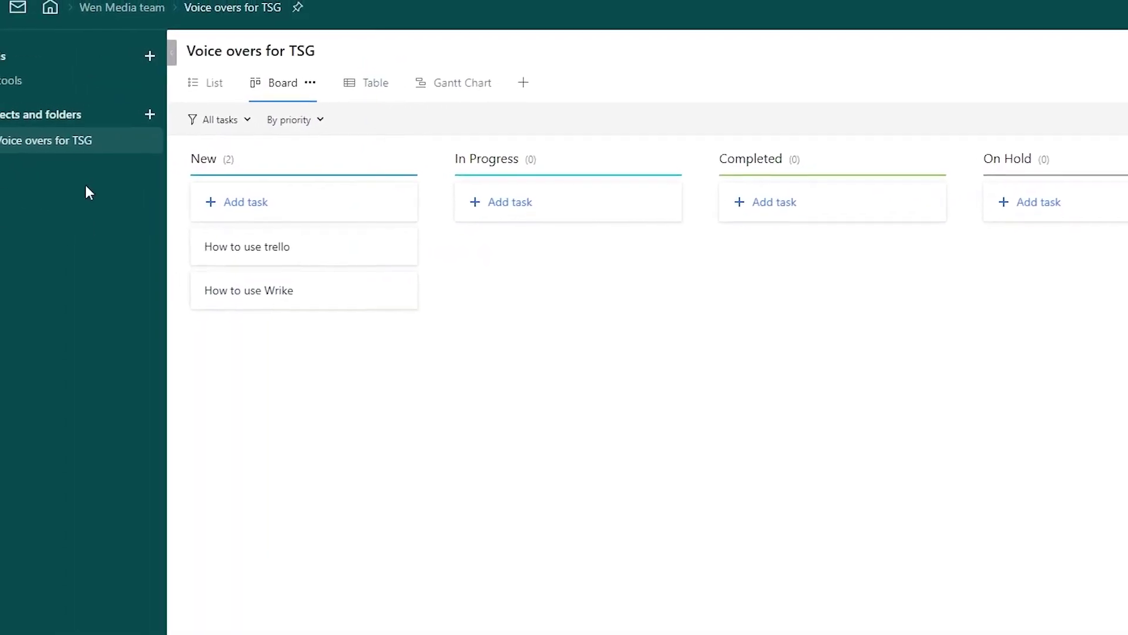
- From the Wrike home page, start creating a new Space to reach the template gallery
left_click(87, 20)
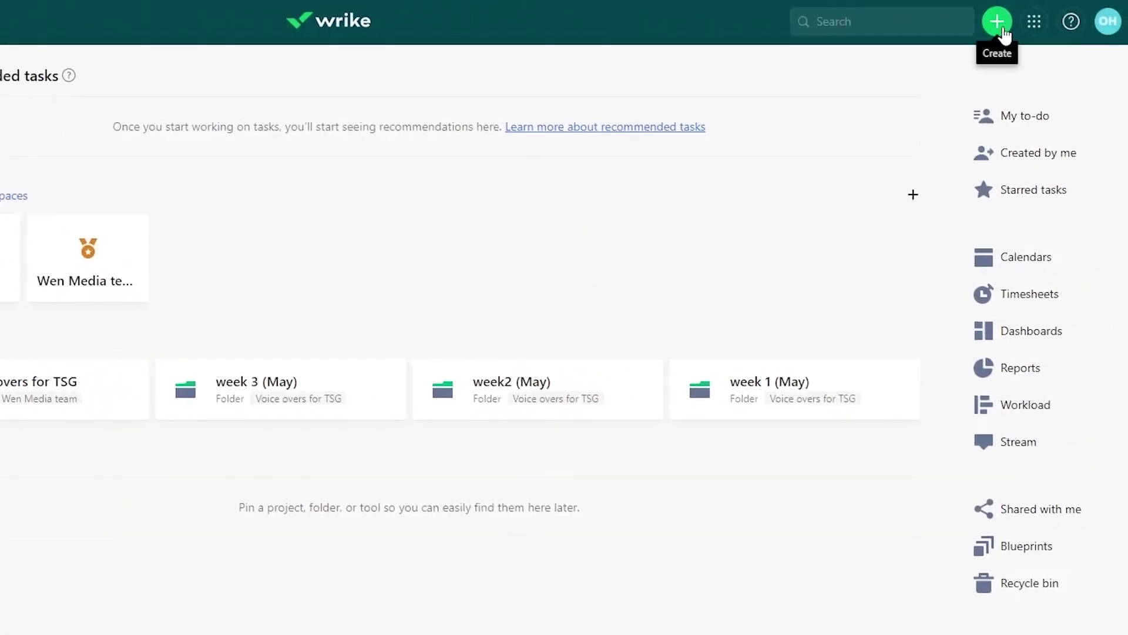
left_click(1002, 29)
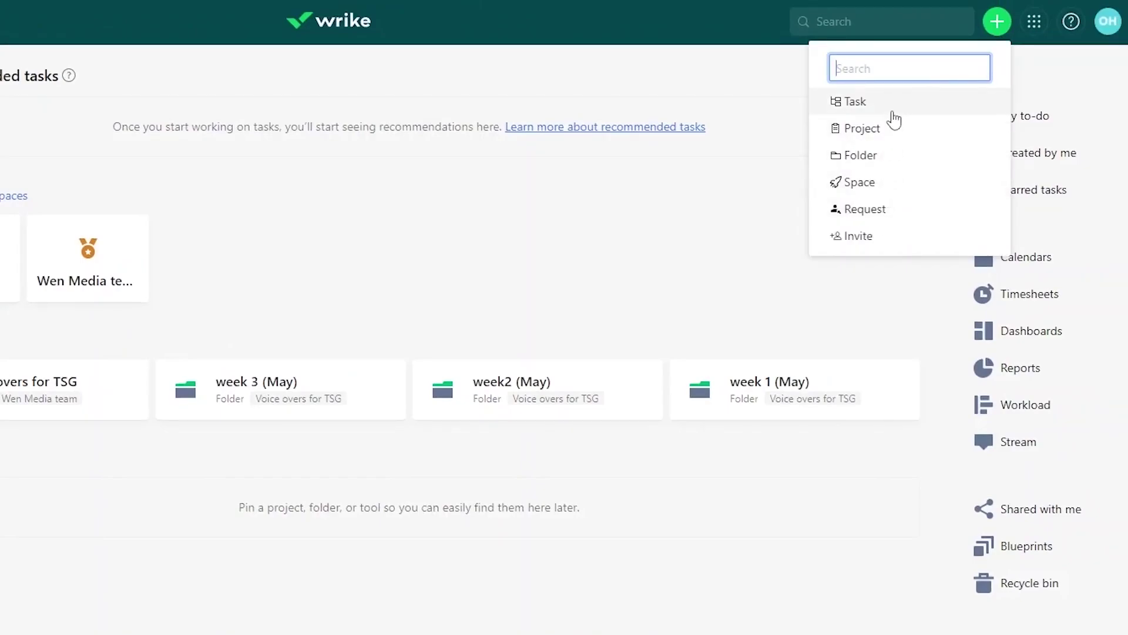
left_click(880, 188)
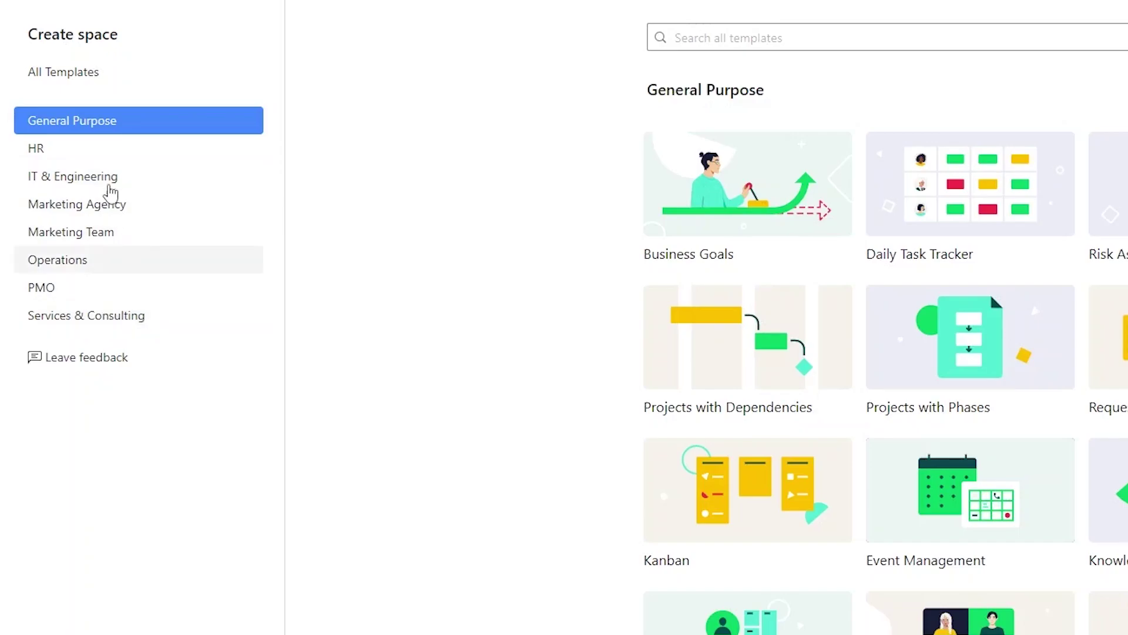
- Preview the Daily Task Tracker template and create the new space from it
scroll(930, 237, "down", 2)
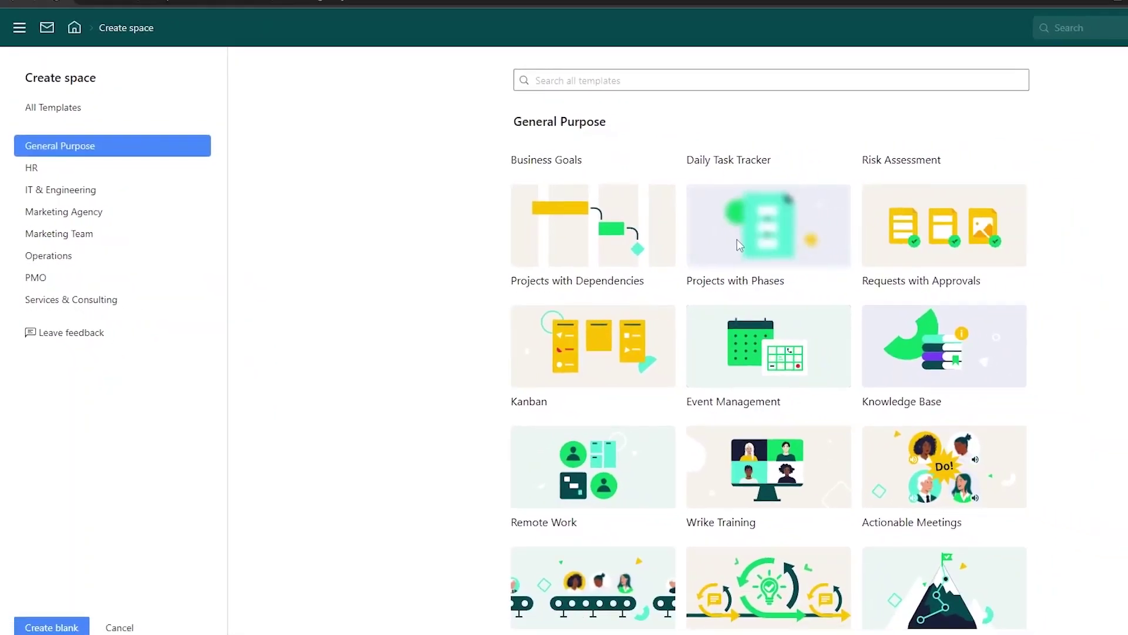
scroll(739, 244, "down", 3)
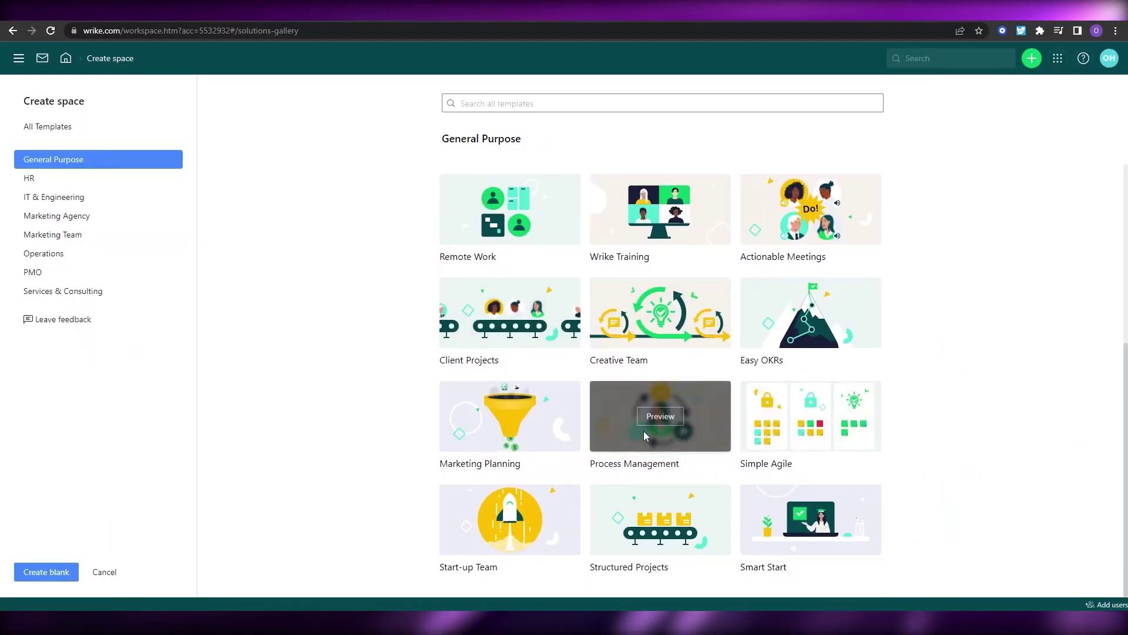
scroll(643, 432, "up", 5)
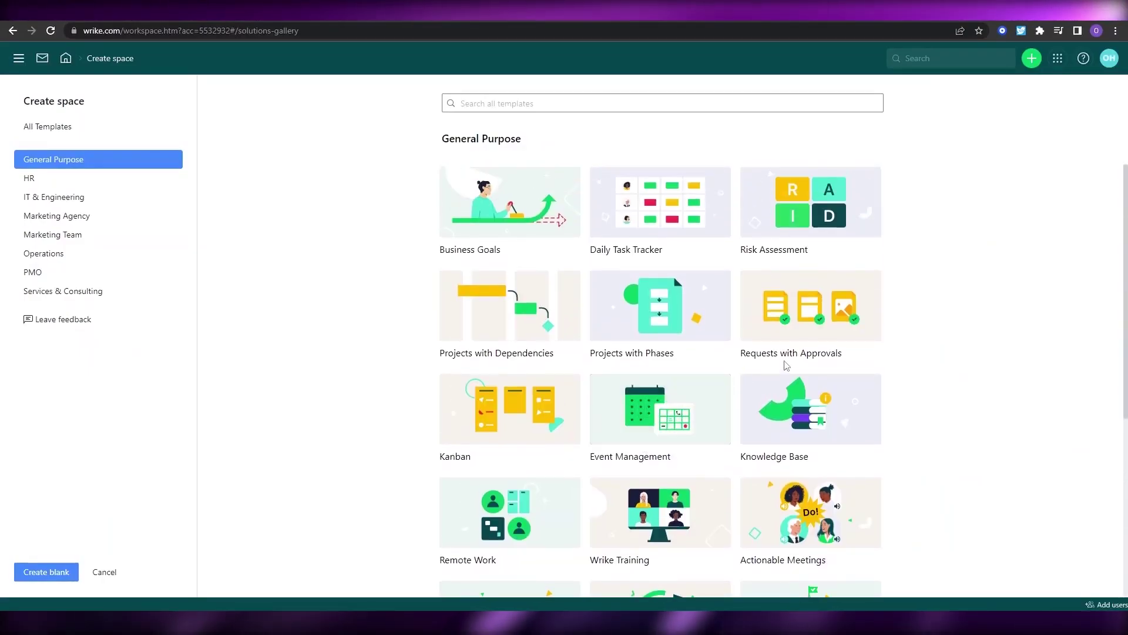
mouse_move(661, 209)
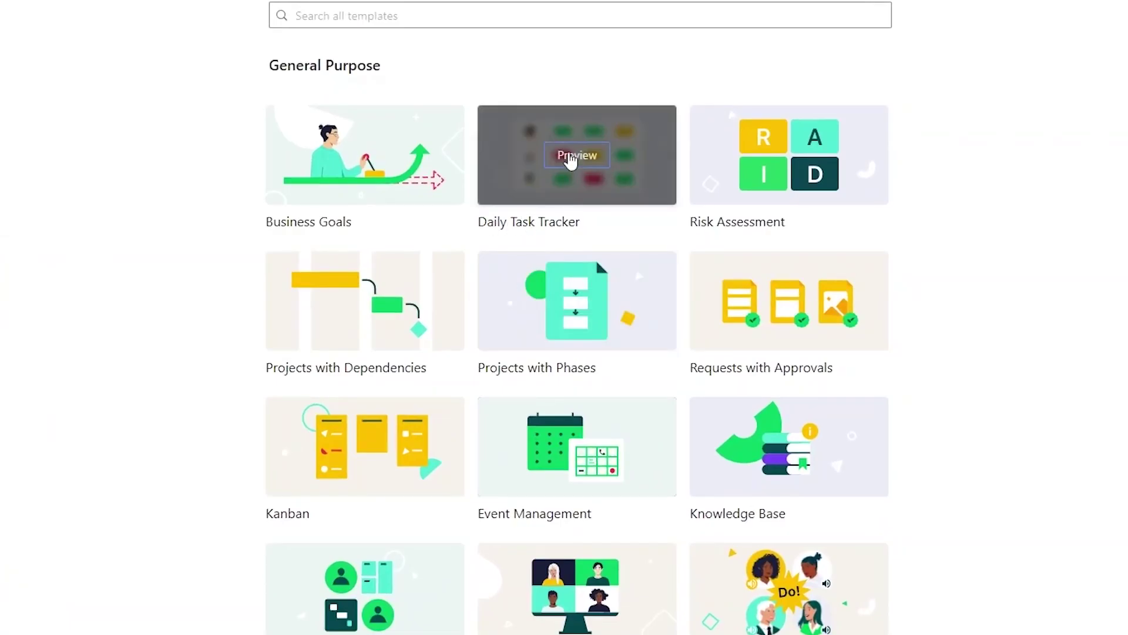
left_click(570, 157)
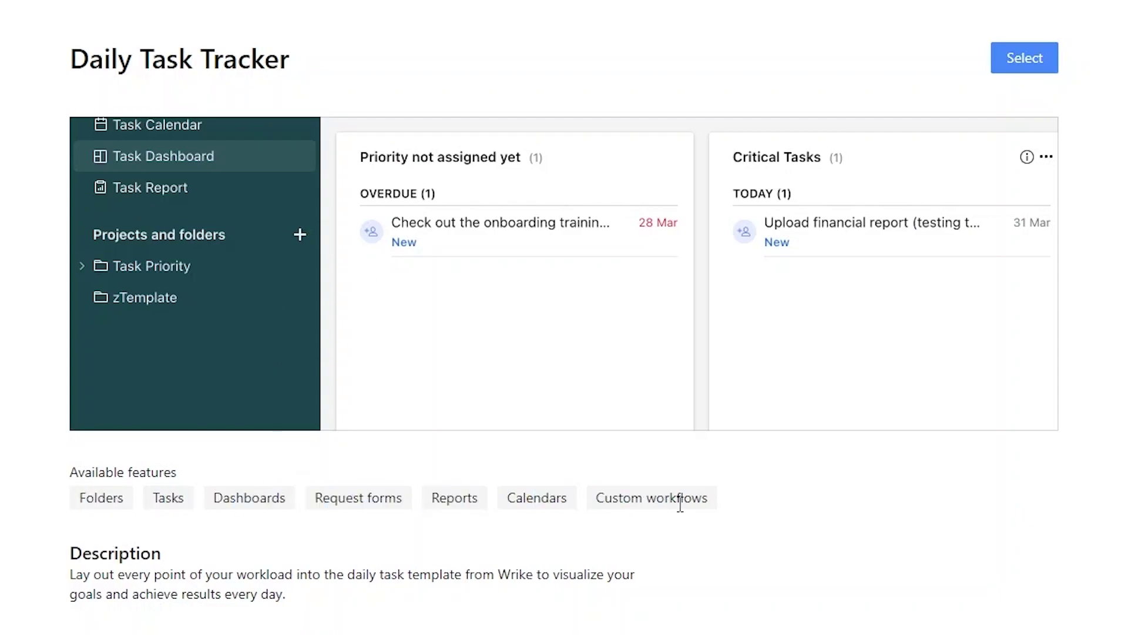
left_click(1015, 63)
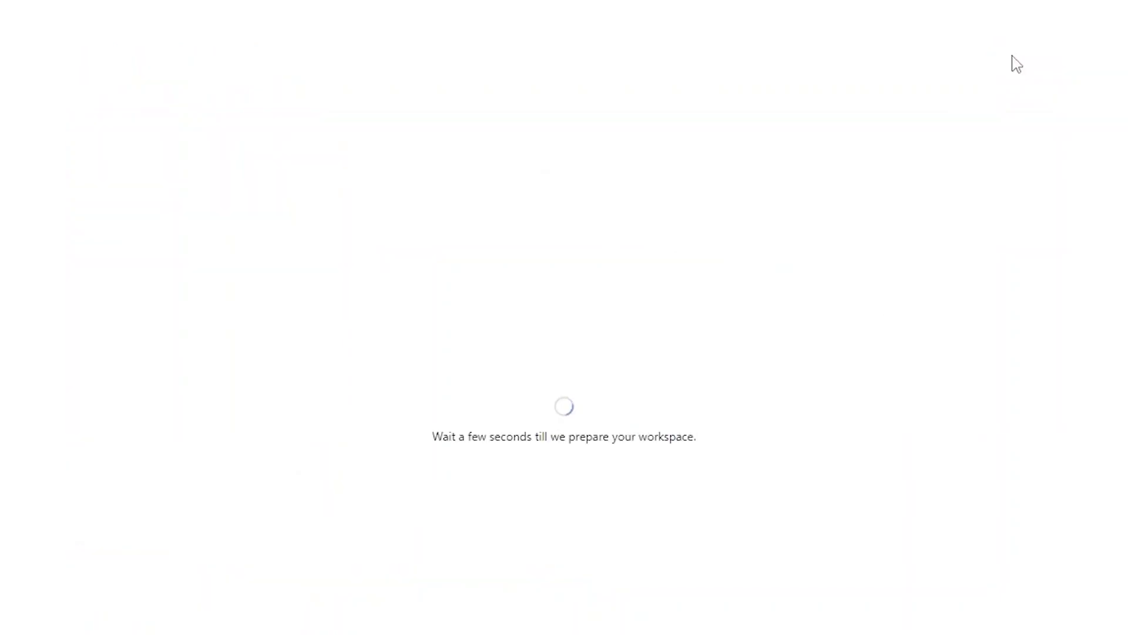